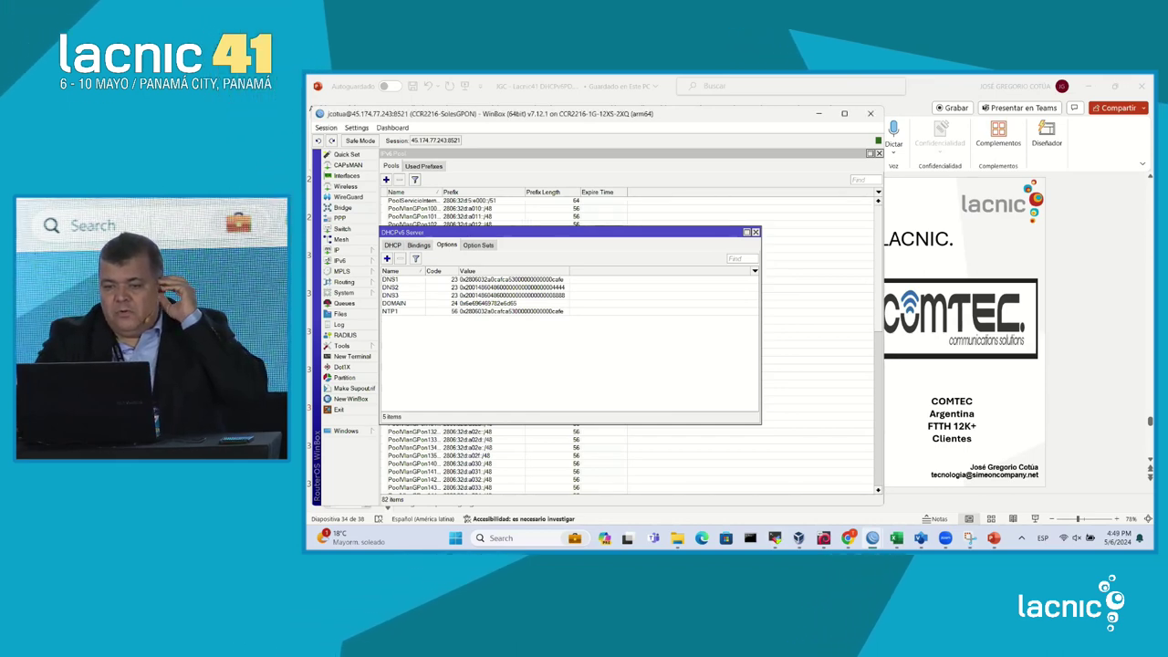
Rearrange the WinBox and DHCPv6 Server windows and bring the IPv6 pool list to the front
left_click_drag(566, 113, 755, 129)
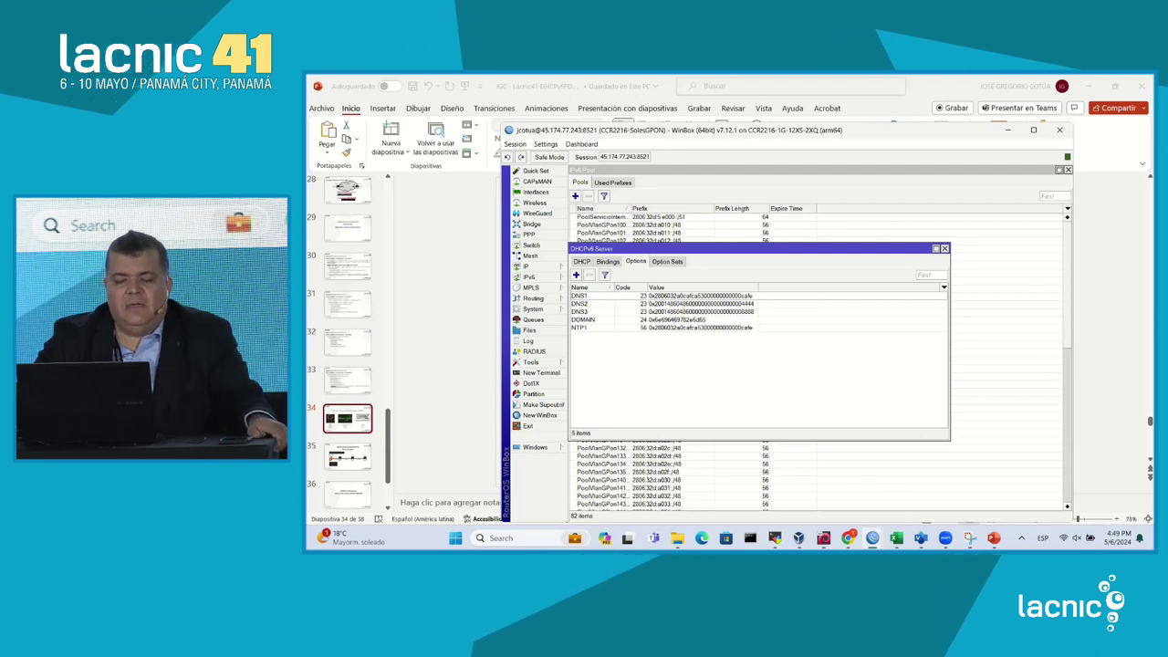
left_click_drag(757, 248, 850, 187)
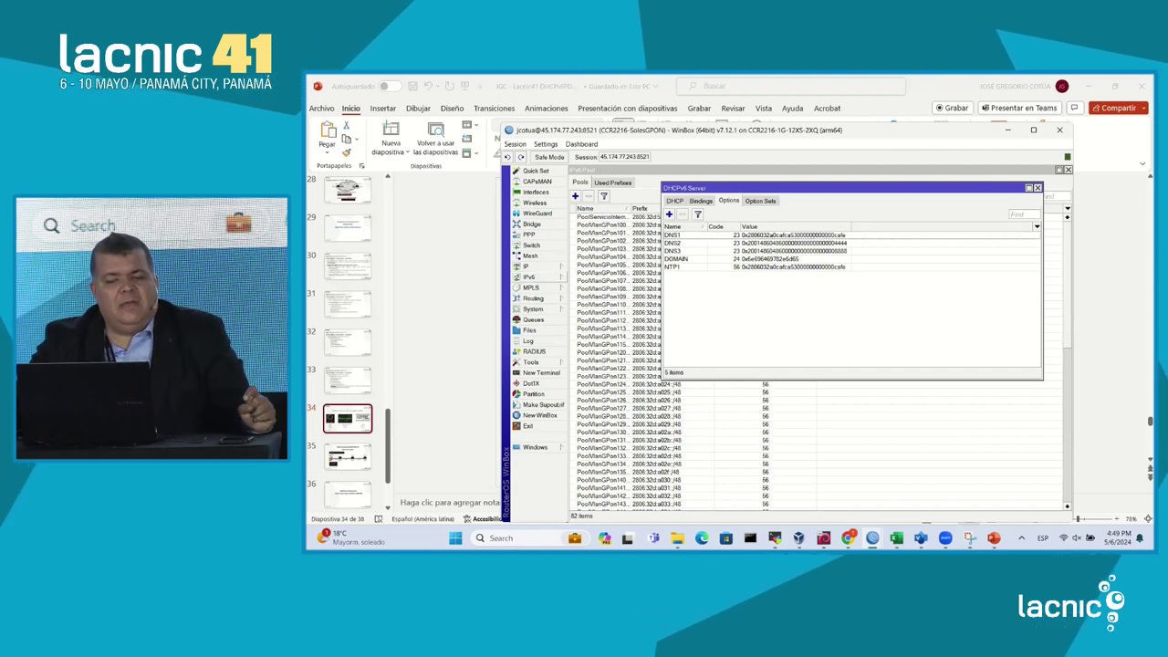
left_click(529, 277)
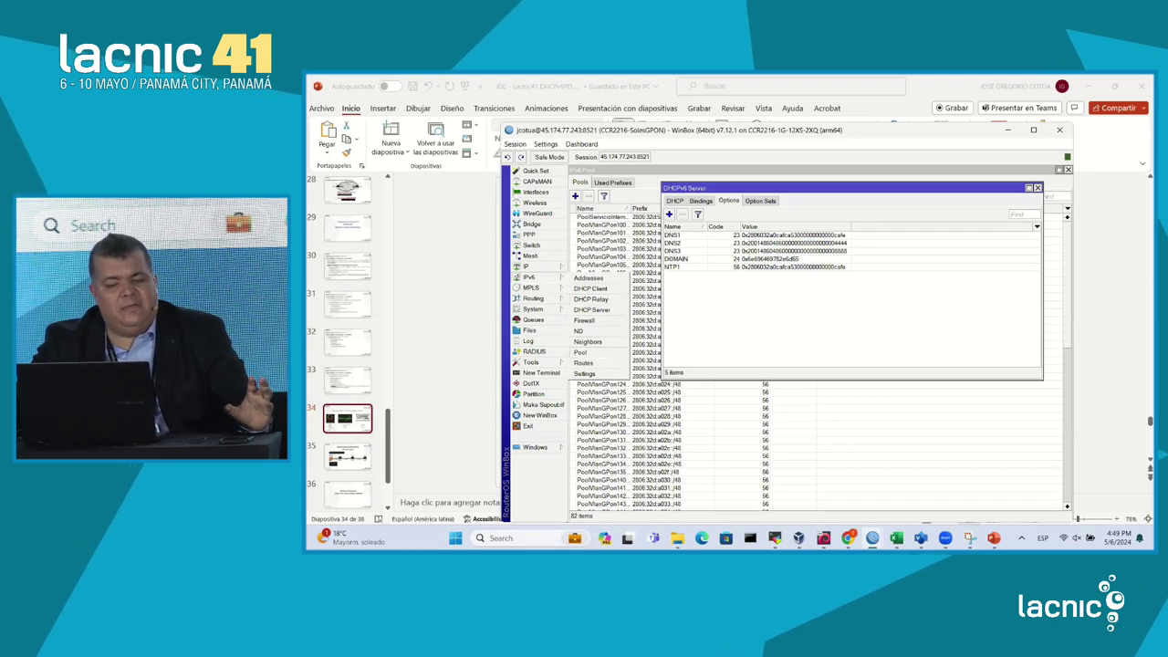
left_click(580, 352)
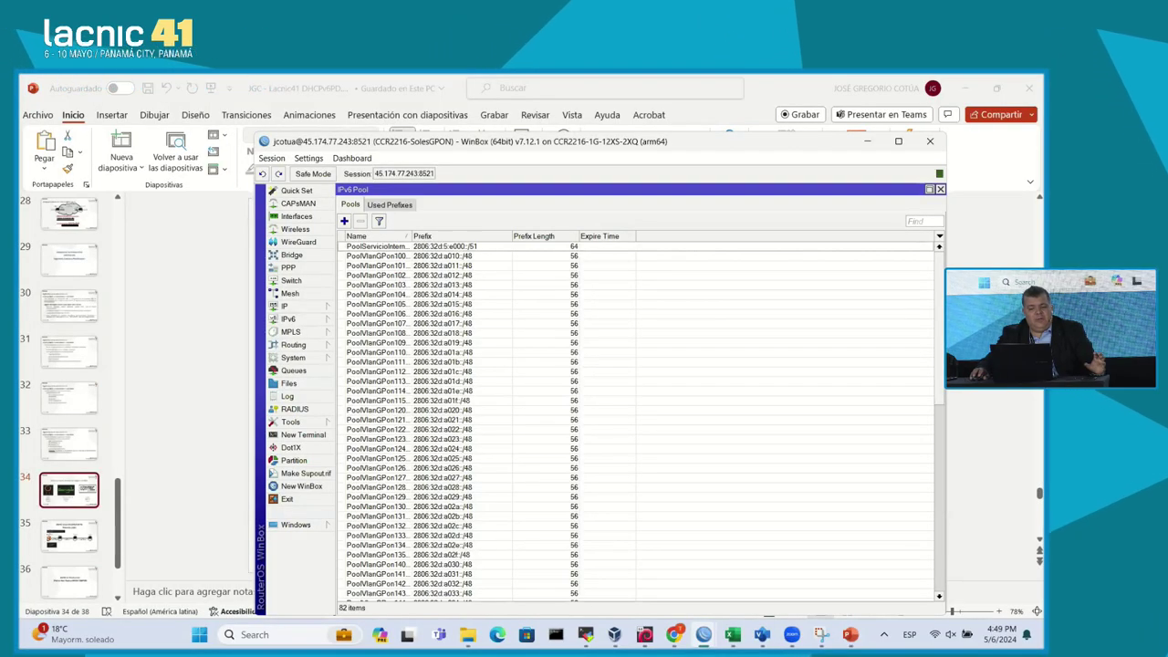
Widen the pool list's Name column to fit the full pool names and zoom in the WinBox interface
left_click_drag(409, 236, 482, 235)
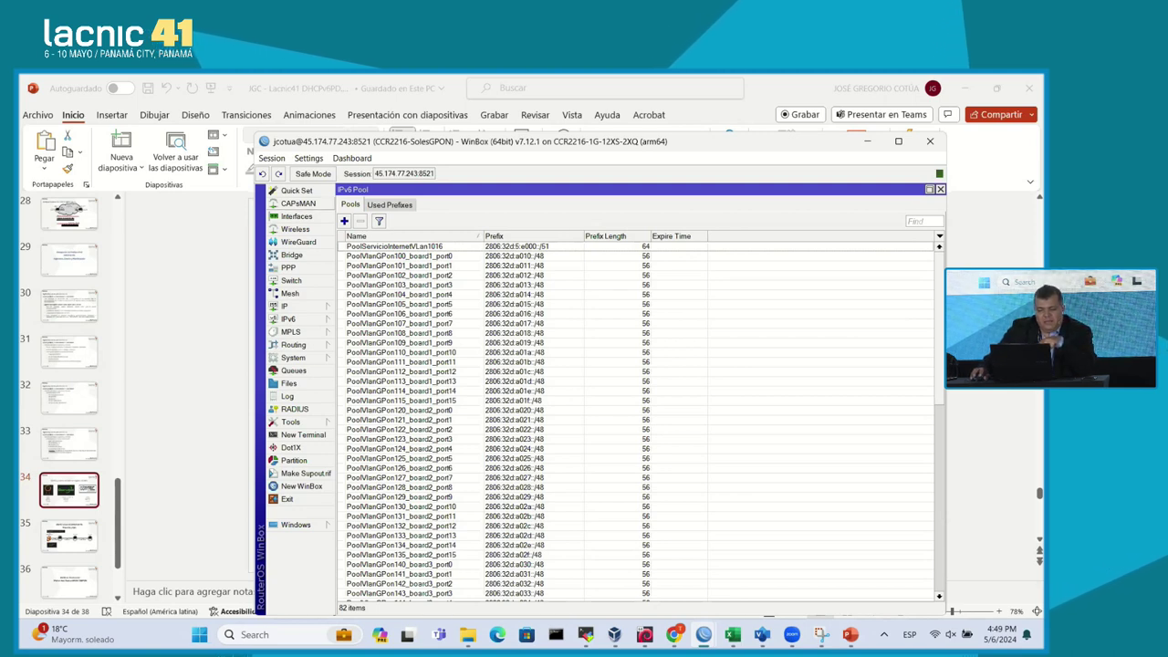
left_click(308, 158)
left_click(337, 206)
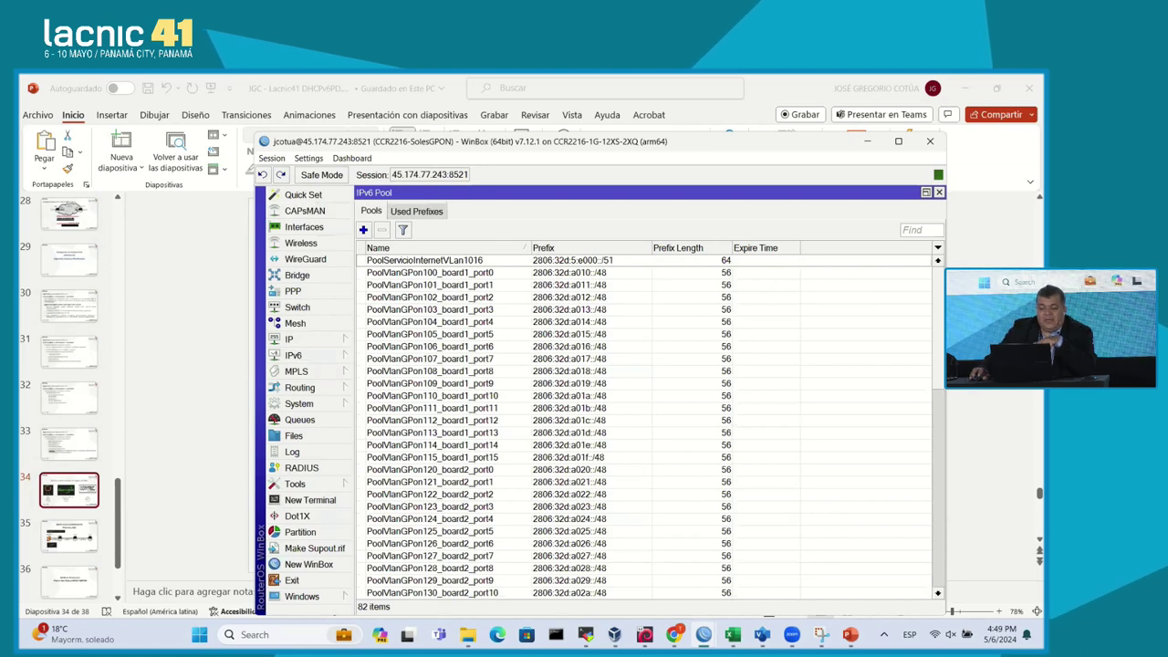
Inspect the prefix and prefix length of PoolVlanGPon102_board1_port2, then close its details and the IPv6 pool list
left_click(448, 296)
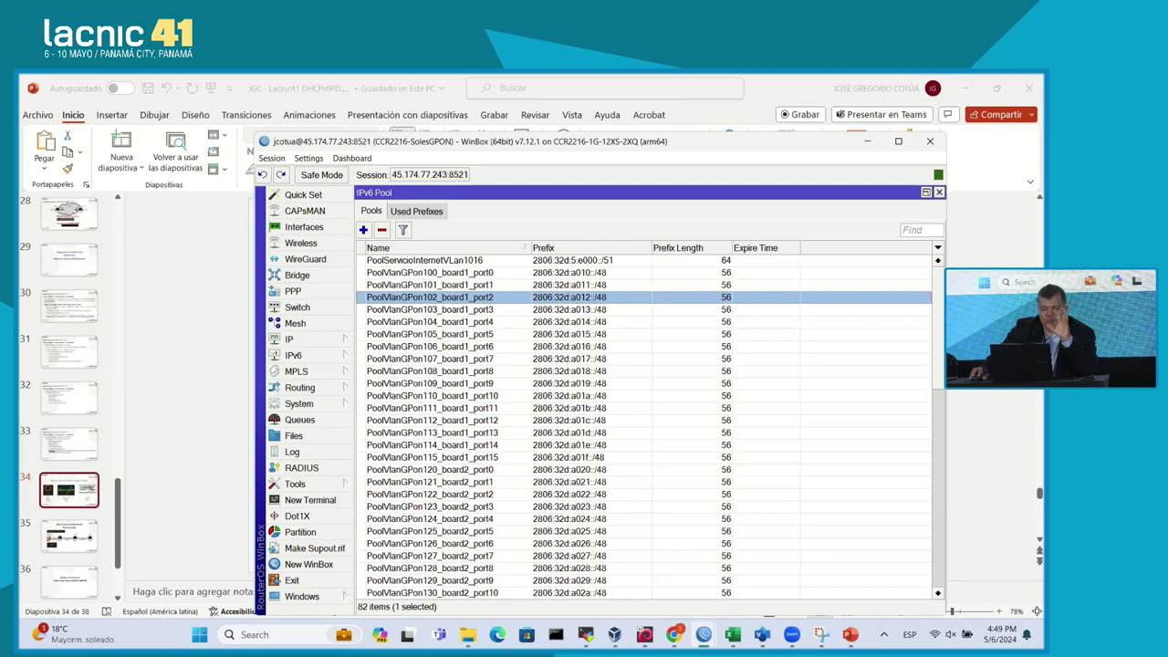
double_click(429, 297)
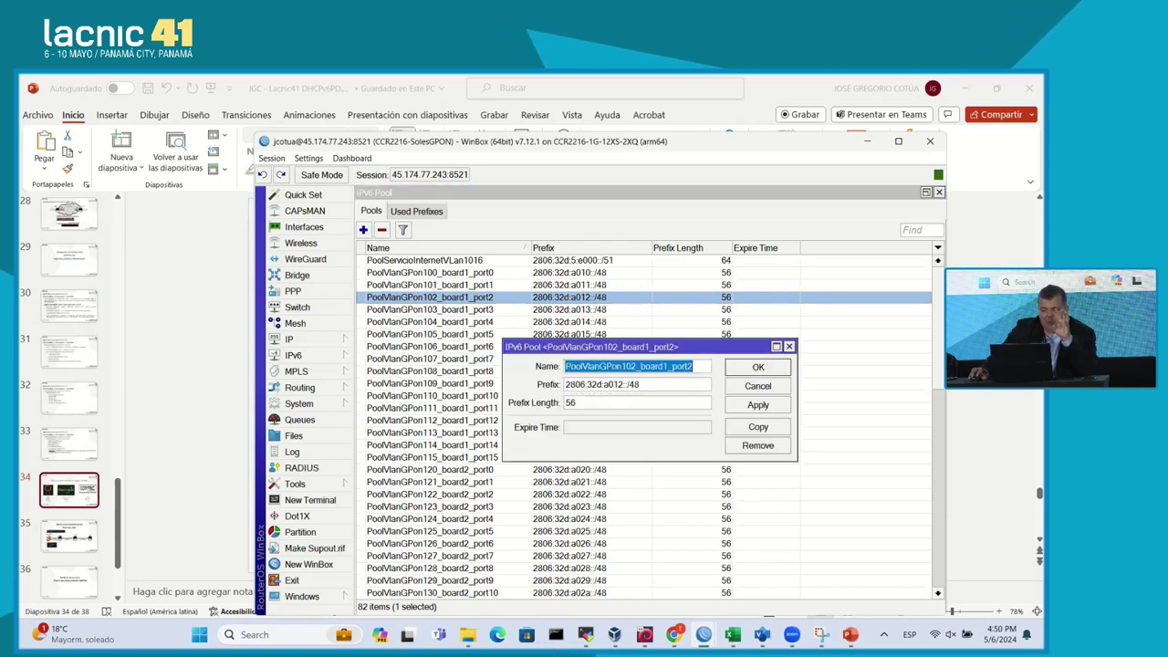
key("Tab")
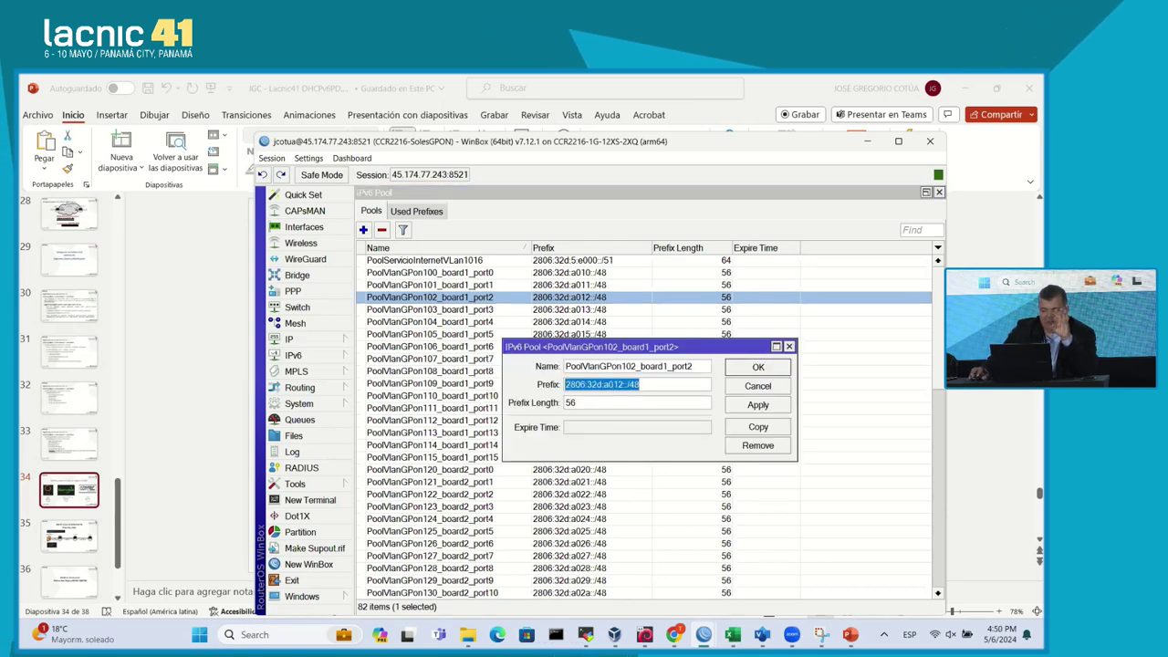
key("Tab")
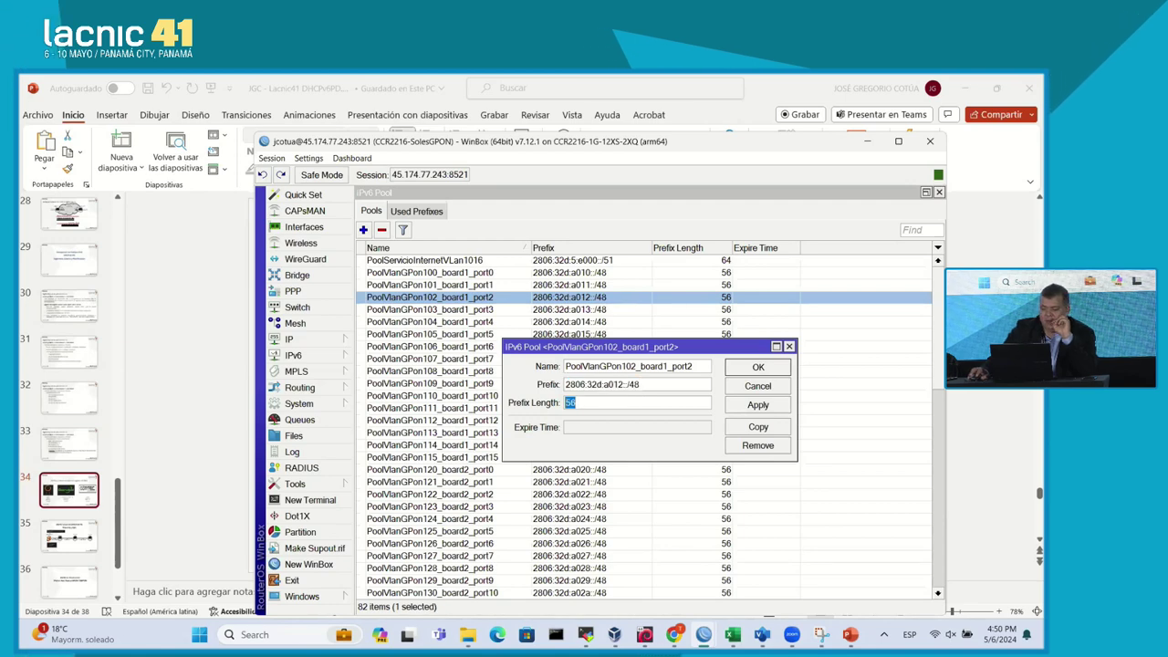
key("Escape")
key("Escape")
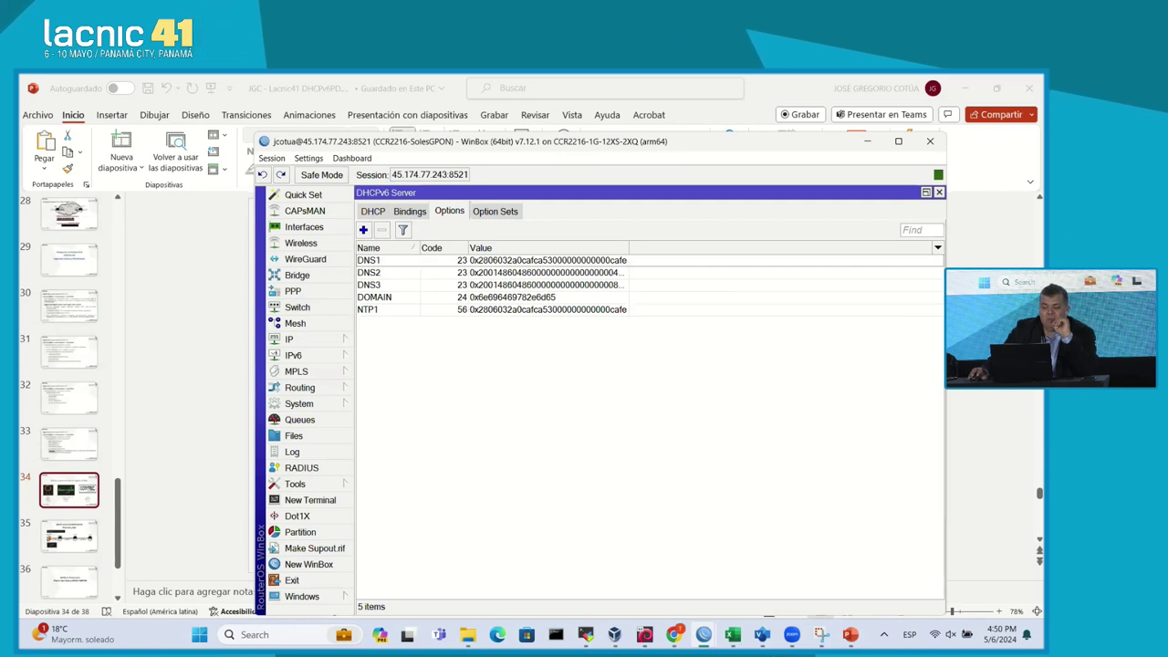
Widen the Value column of the DHCPv6 options and review the DNS1, DOMAIN and NTP1 entries
left_click_drag(629, 247, 733, 248)
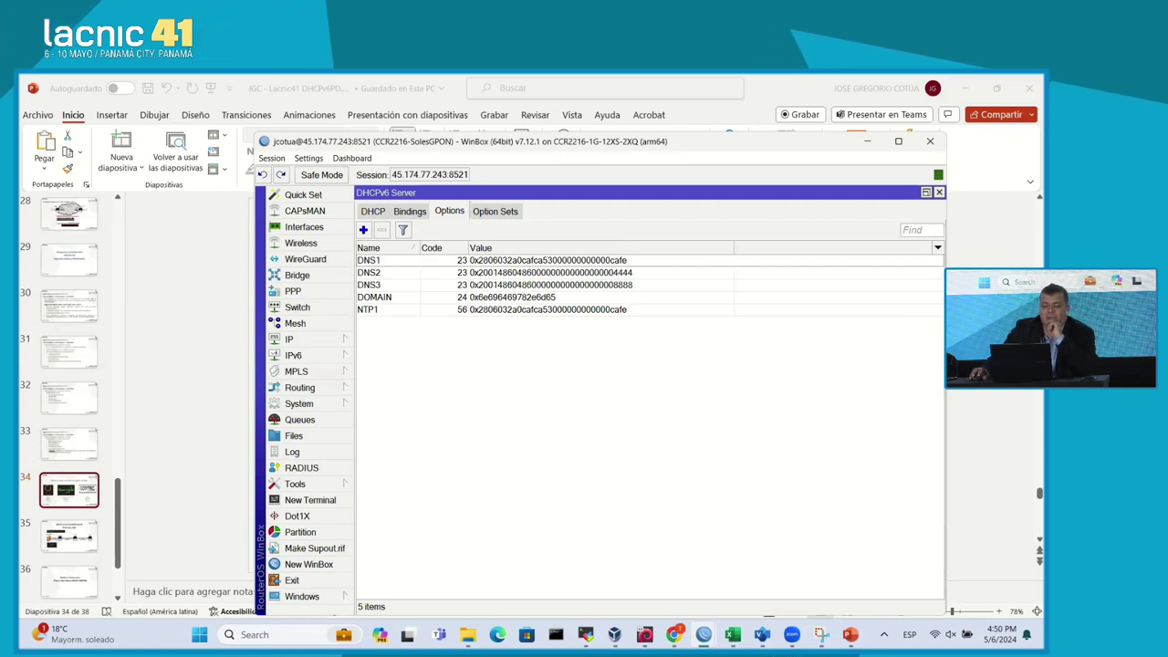
left_click(548, 260)
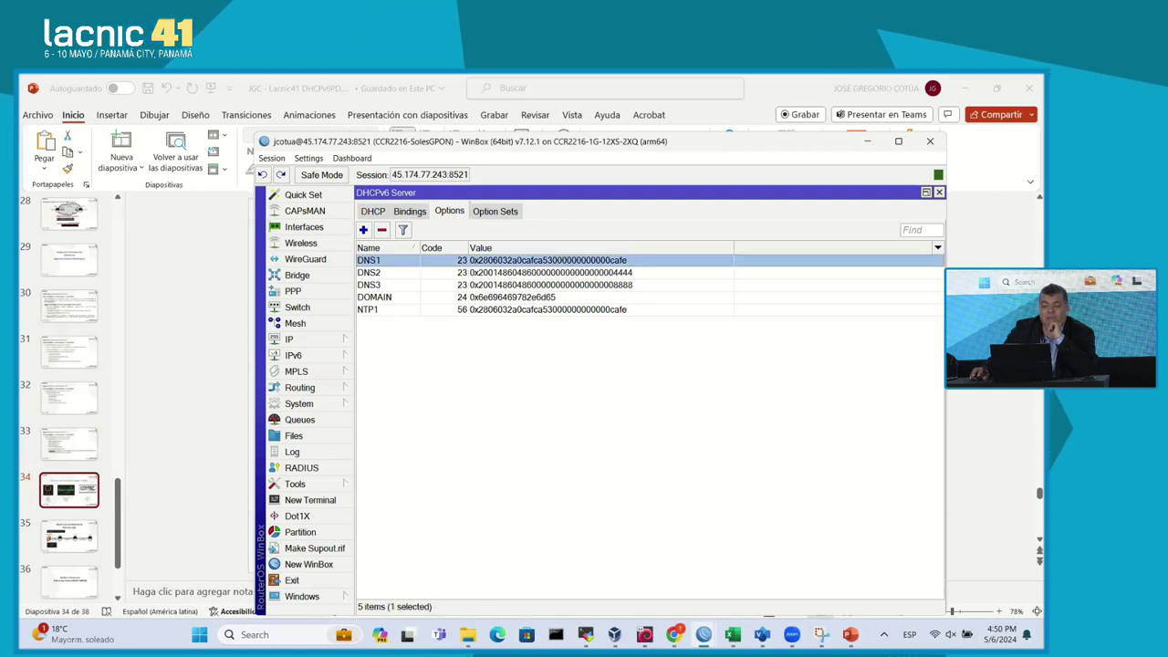
left_click(547, 296)
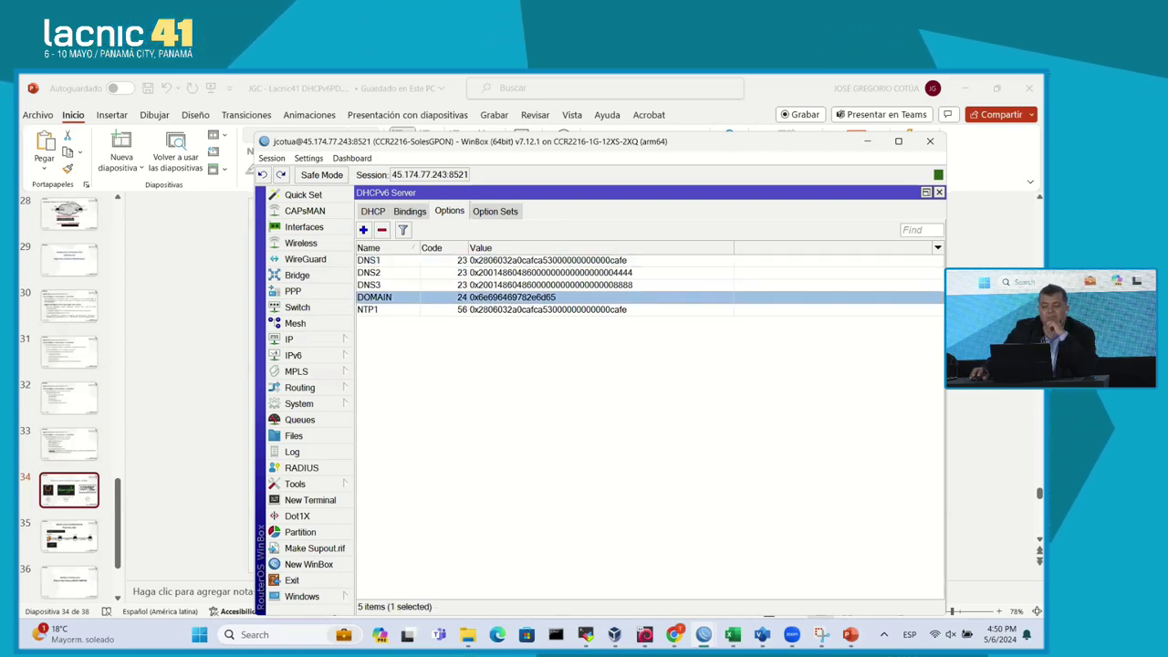
left_click(547, 309)
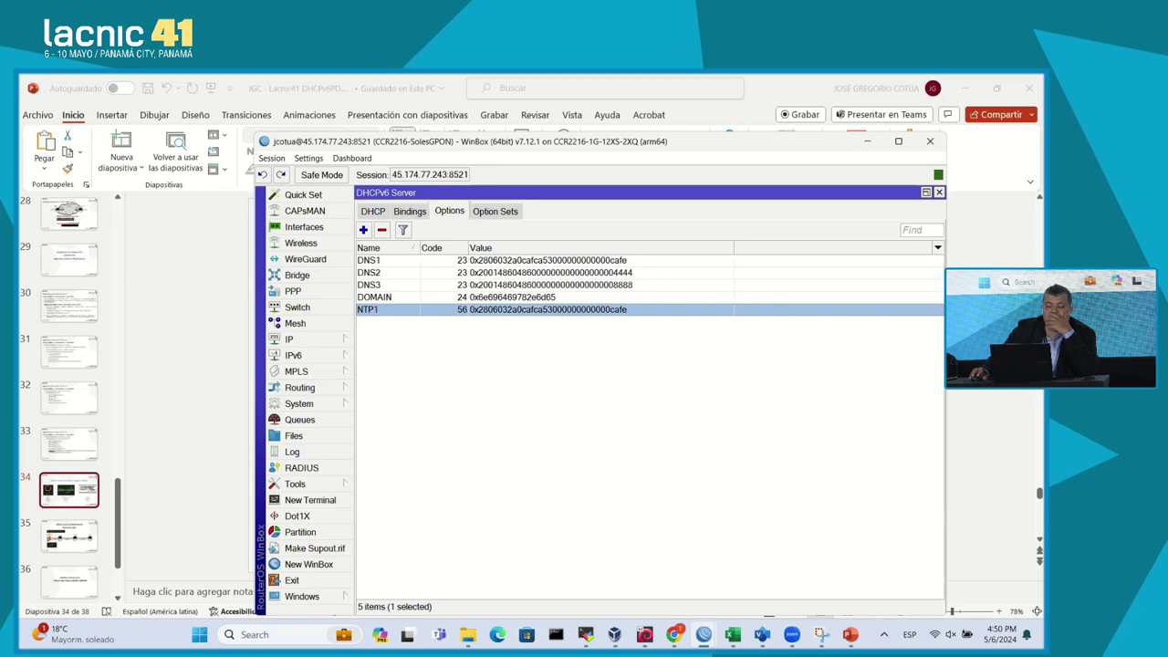
List the DHCPv6 servers with full names and review the settings of DHCPv6PDVlanGPon106_board1_port6, including its route distance
left_click(372, 211)
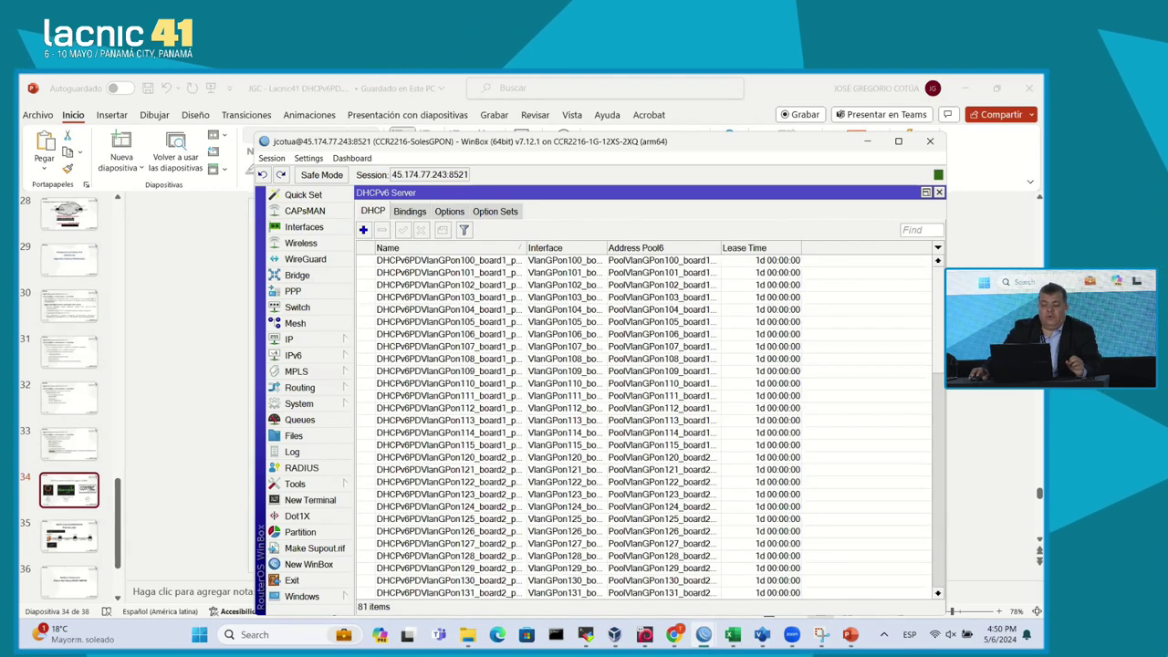
left_click_drag(526, 248, 595, 247)
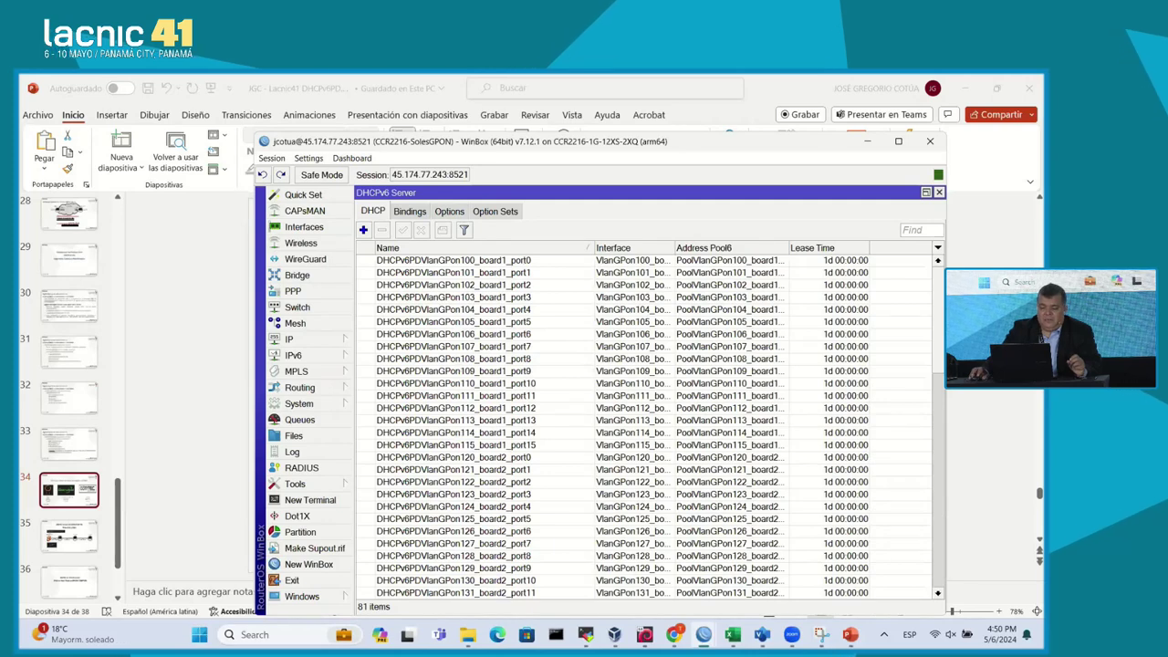
double_click(483, 334)
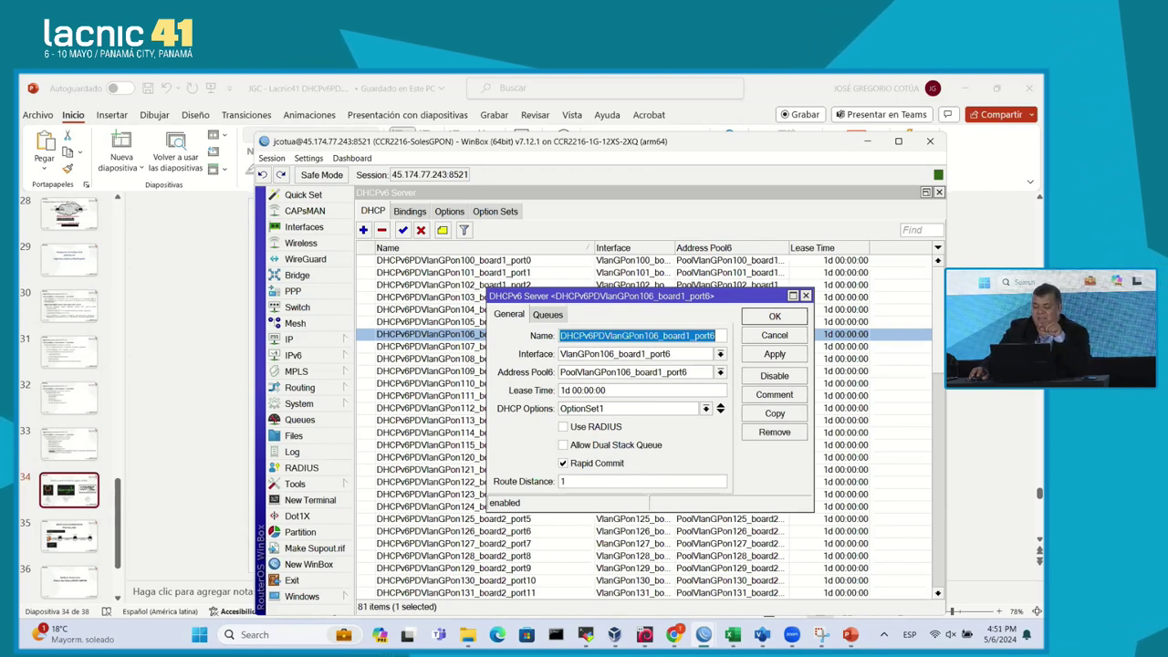
left_click(563, 481)
double_click(563, 481)
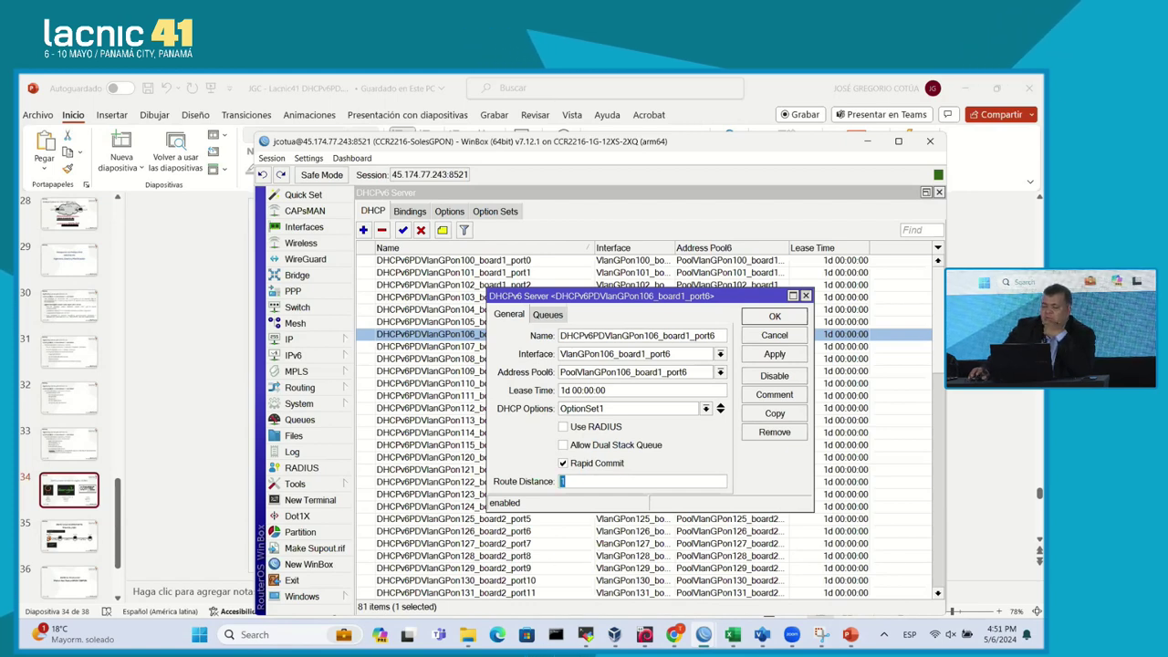
key("Return")
left_click(409, 211)
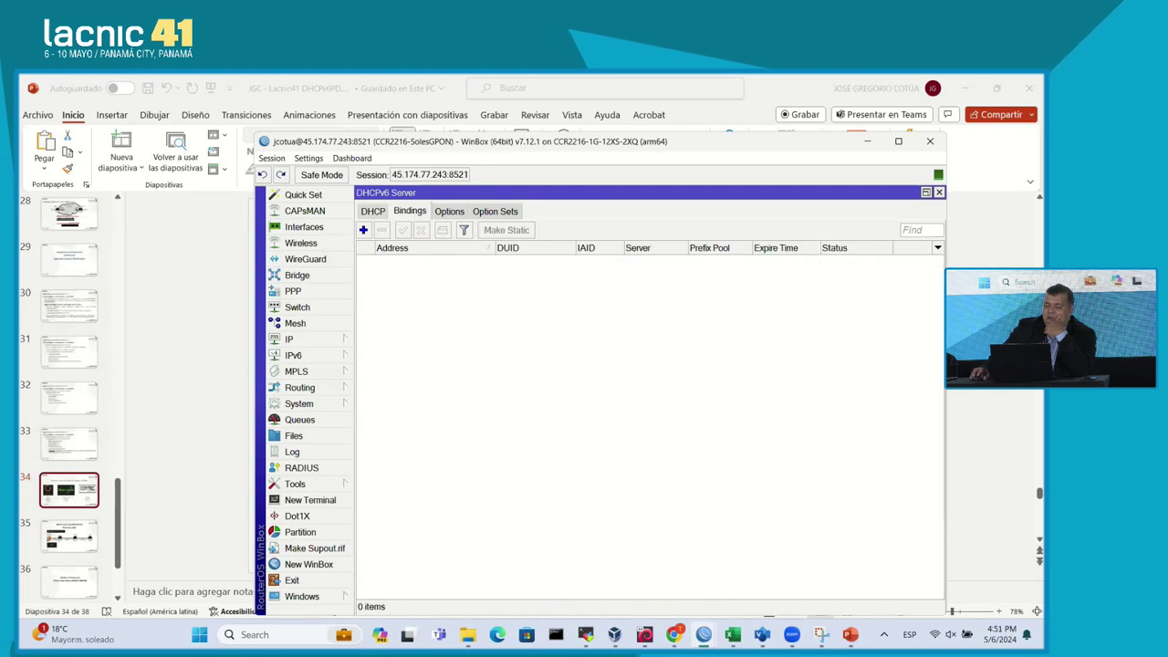
left_click_drag(495, 247, 560, 247)
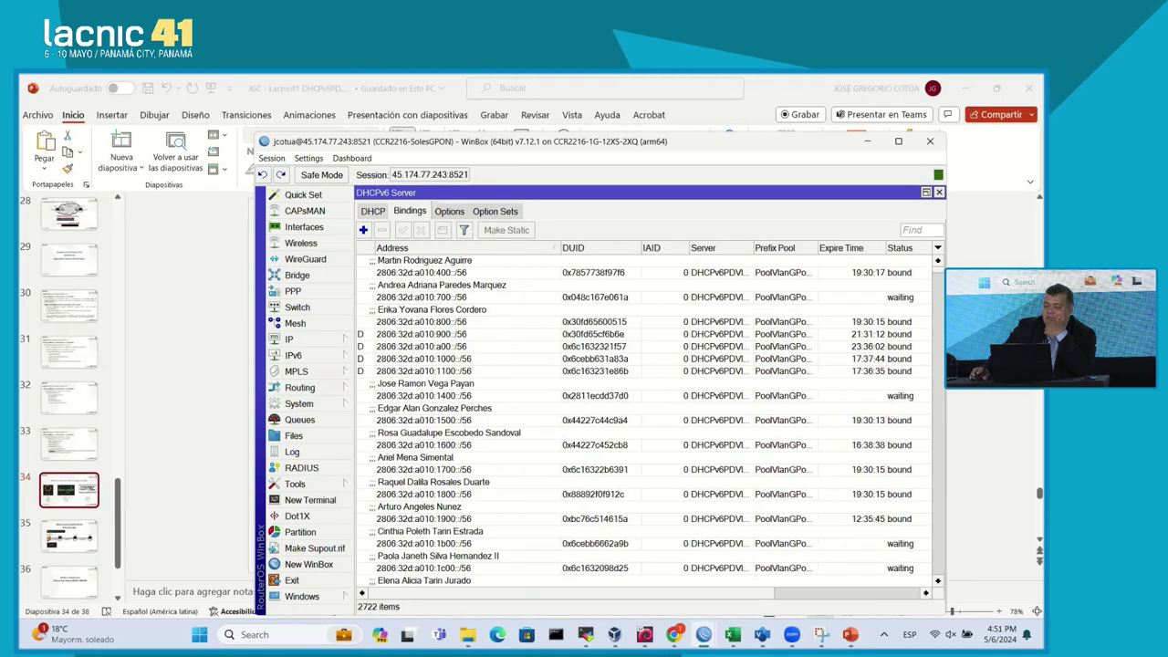
left_click(456, 463)
double_click(457, 463)
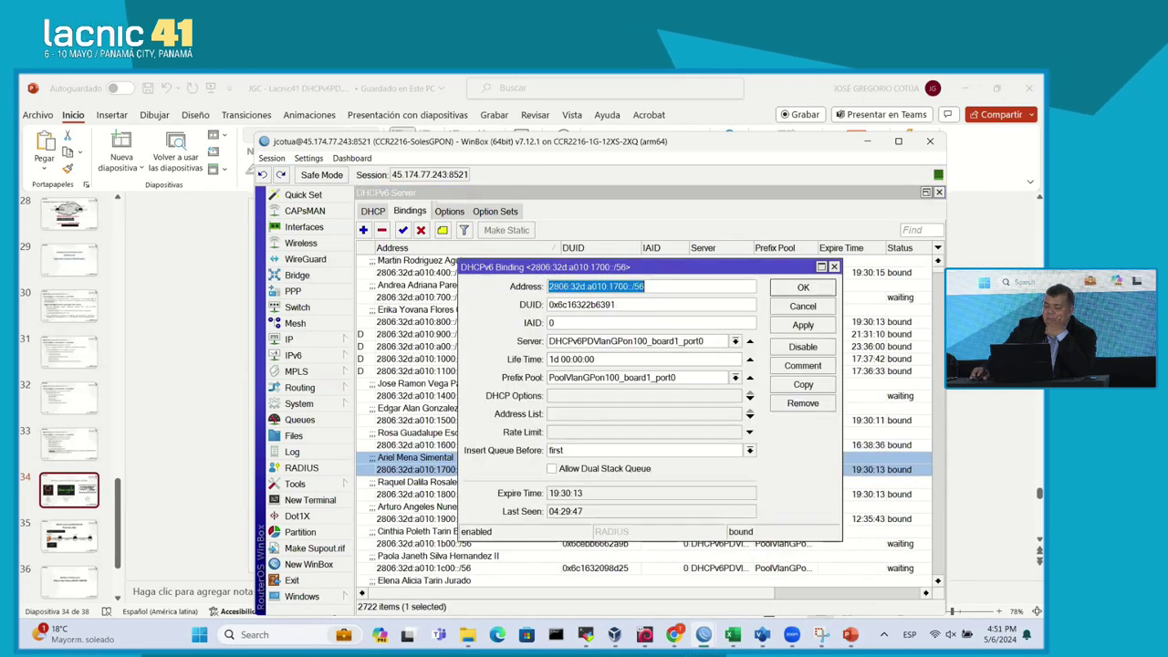
key("Escape")
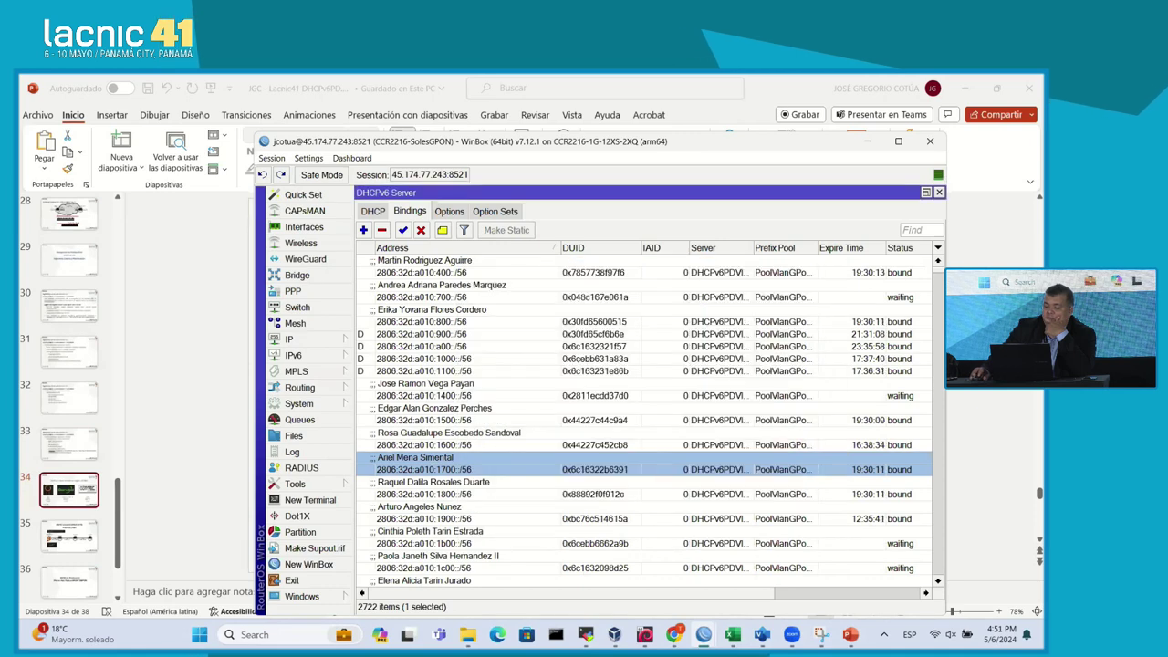
left_click(456, 316)
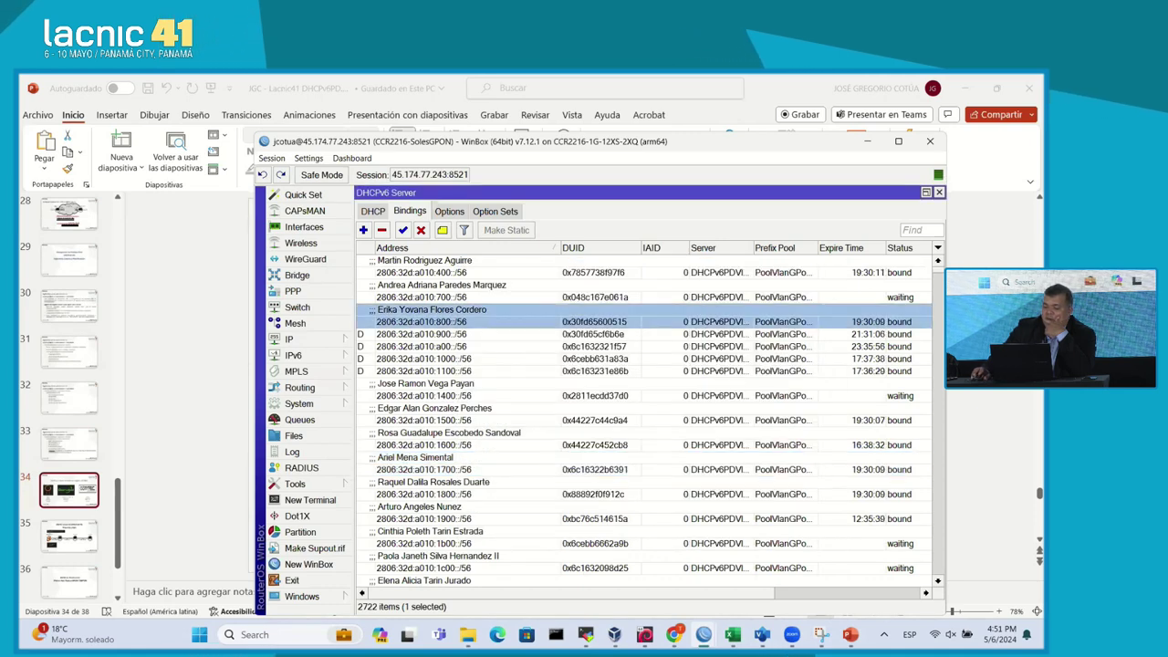
scroll(643, 420, "down", 3)
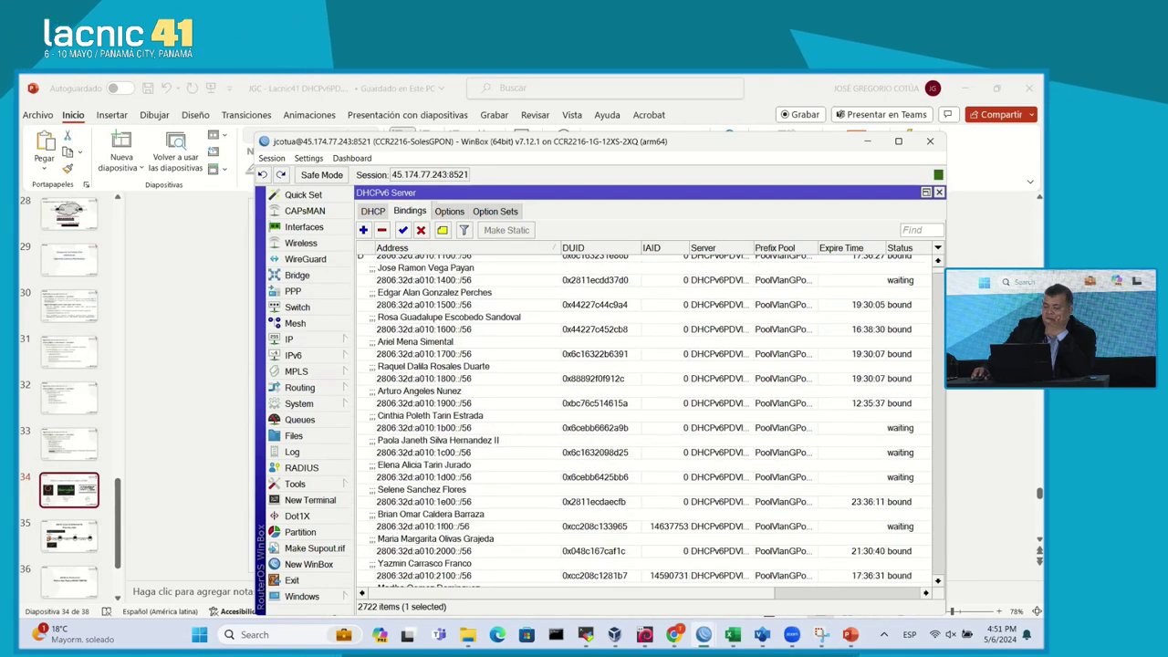
Show the IPv6 route list maximized and point out the dynamic route to 2806:32d:a010:1100::/56
left_click(372, 211)
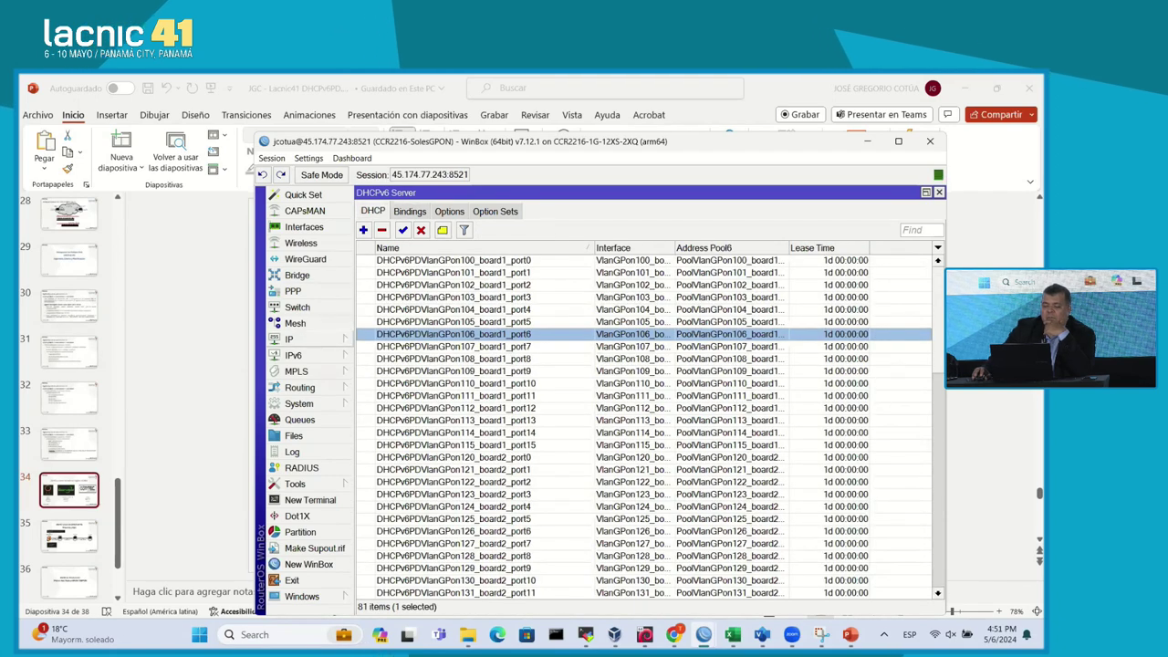
left_click(294, 355)
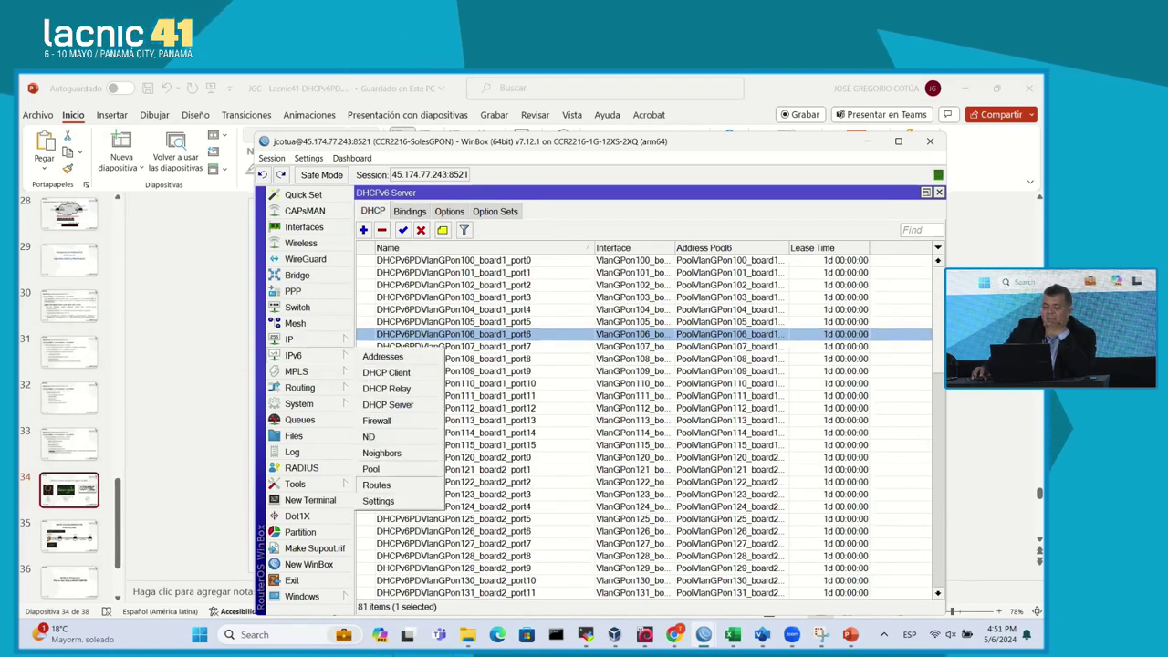
left_click(376, 485)
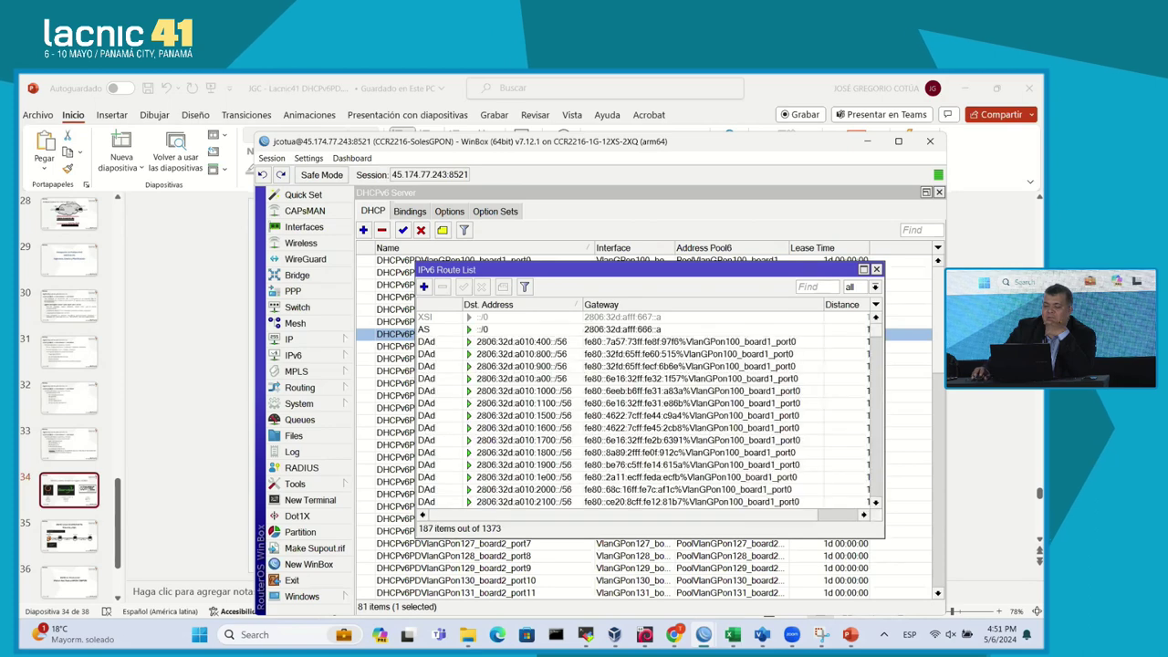
left_click(863, 269)
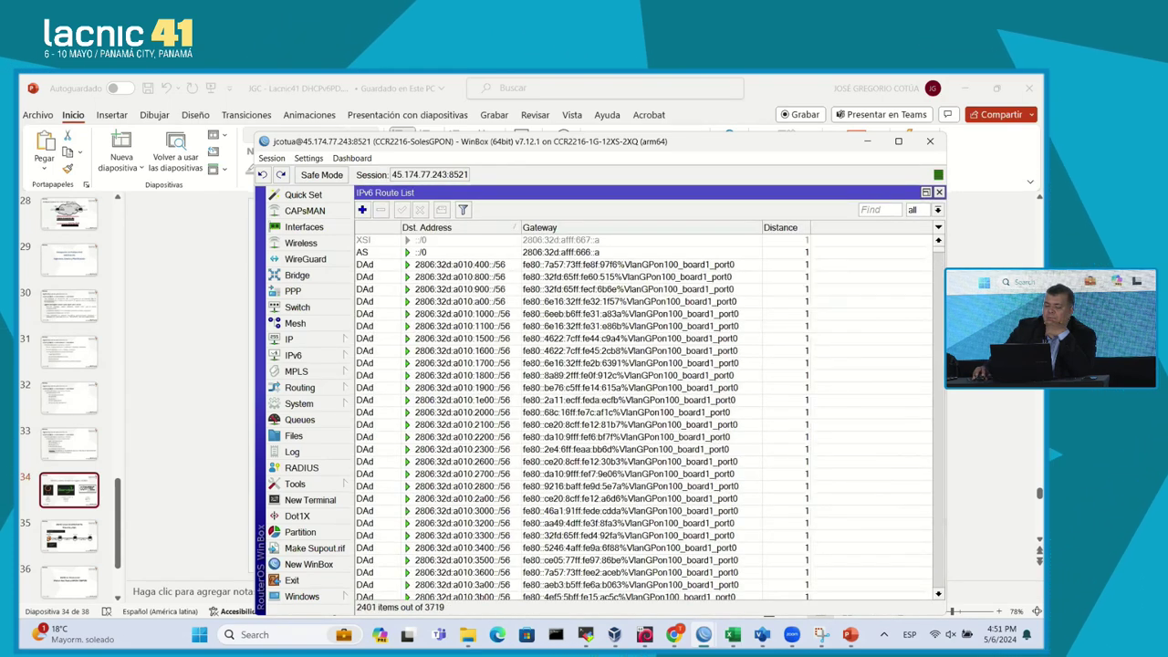
left_click(374, 325)
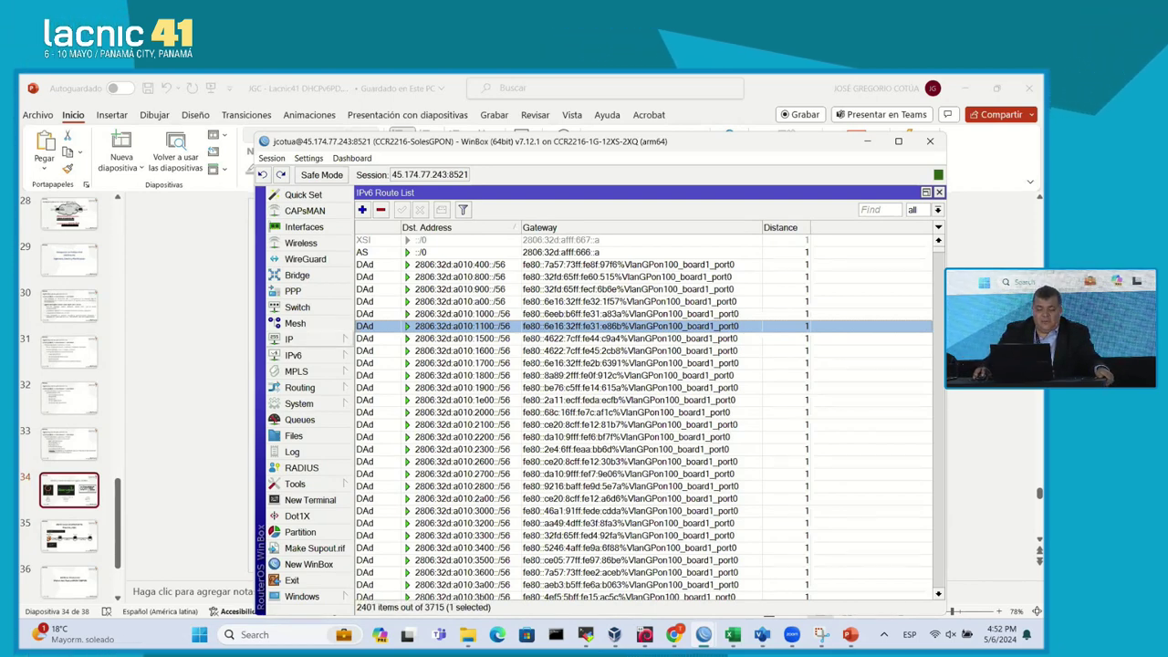
Review the IPv6 address pools once more and close the pool list
left_click(293, 355)
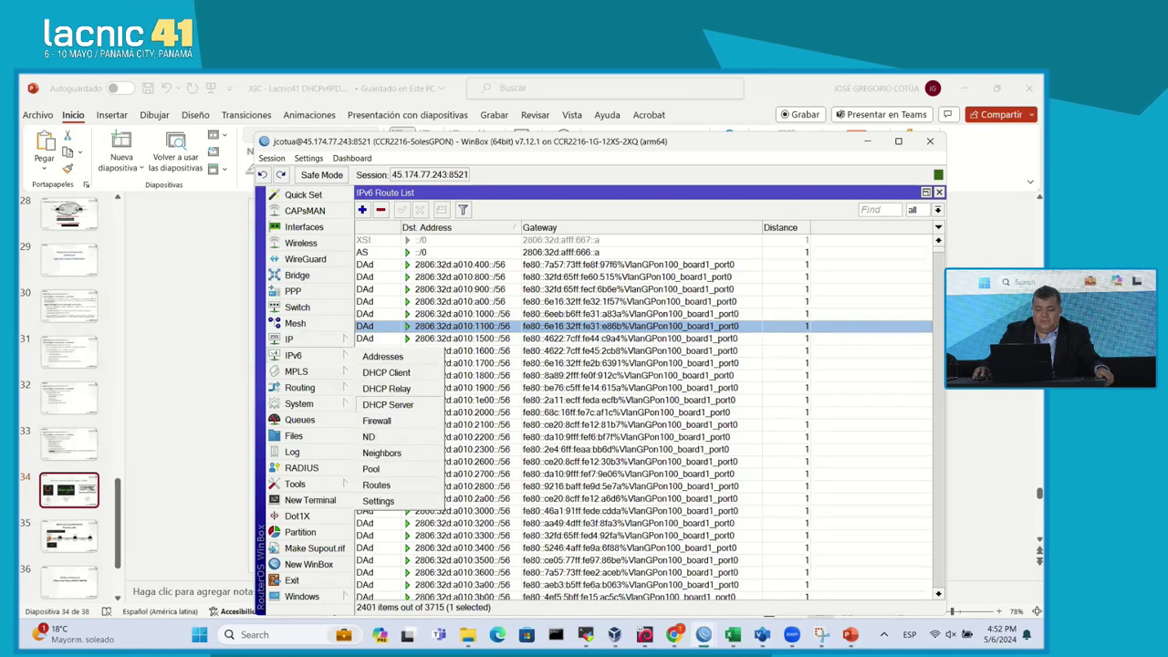
left_click(371, 468)
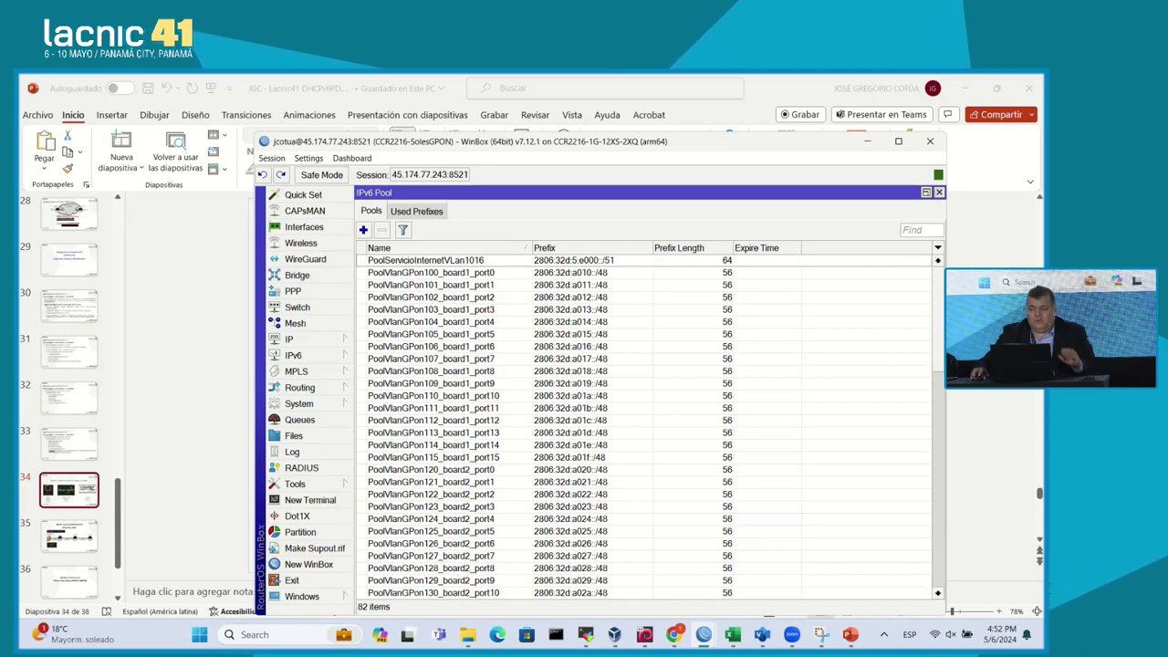
key("Escape")
Minimize the CCR2216-SolesGPON session and switch to the WinBox session of the COMTEC-POP1 router at 187.62.94.1
left_click(867, 141)
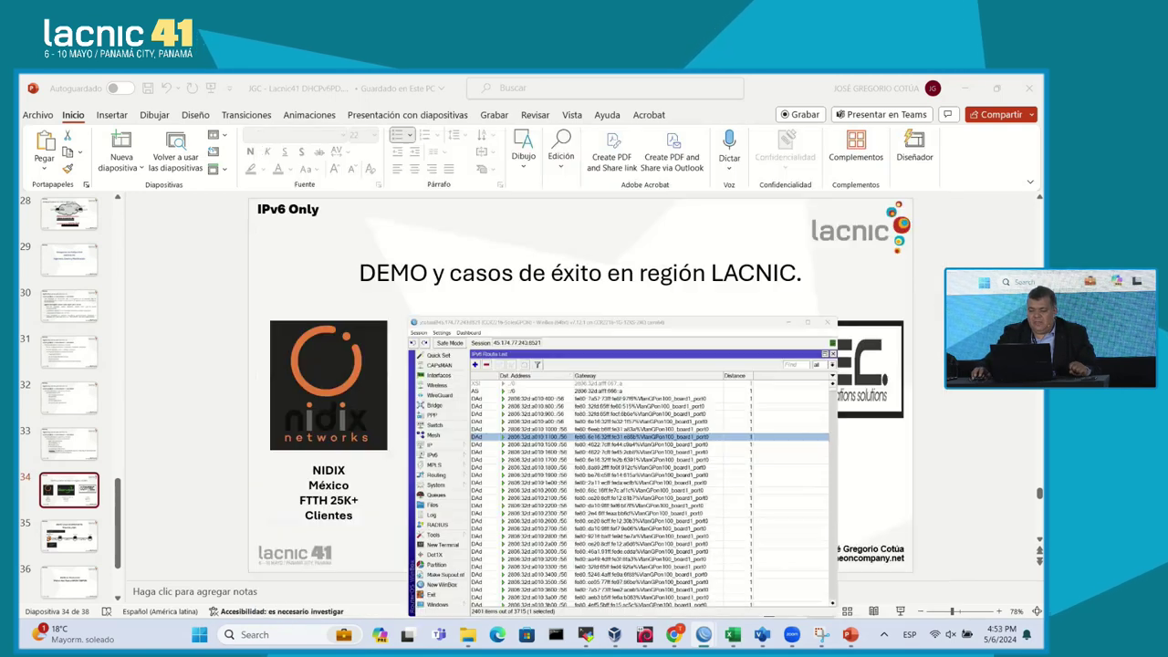
left_click(704, 634)
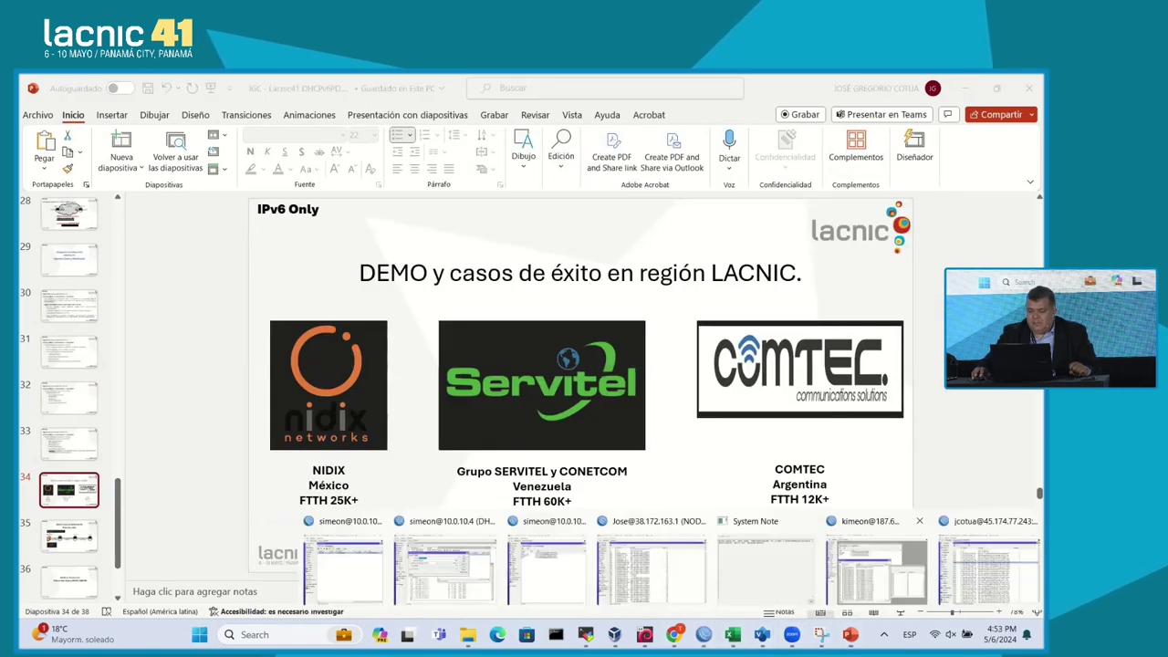
left_click(876, 570)
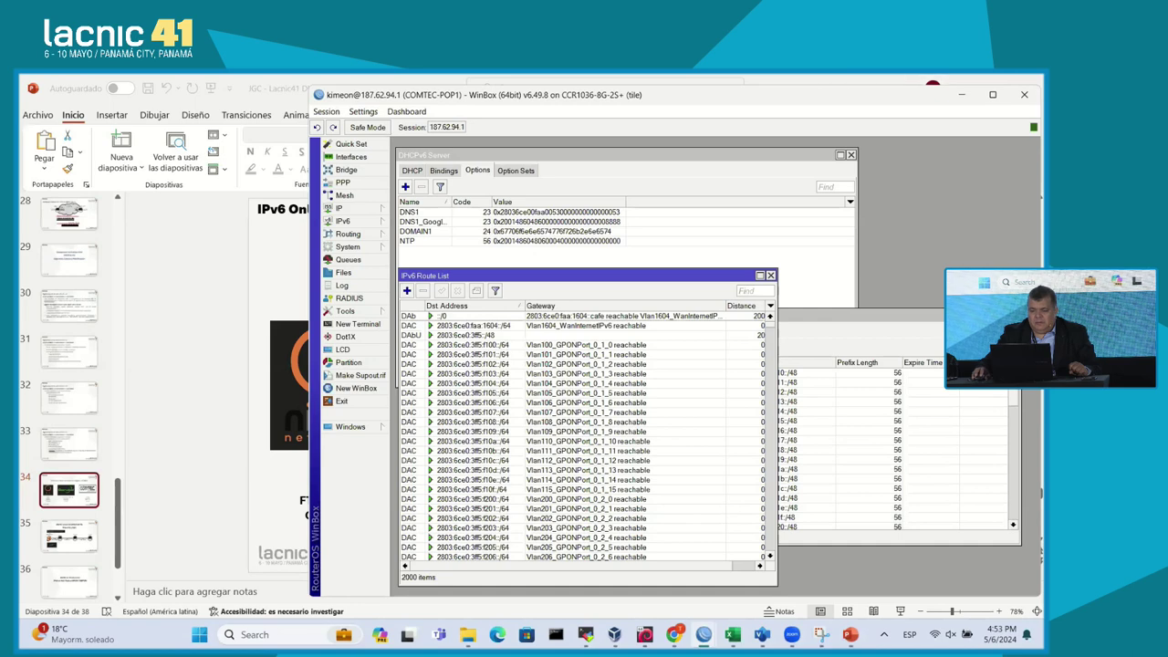
Review the IPv6 routes of the GPON port VLANs and the pool PoolIPv6_Slot1_Port5, raising the IPv6 pool list to show more entries
left_click_drag(720, 95, 656, 90)
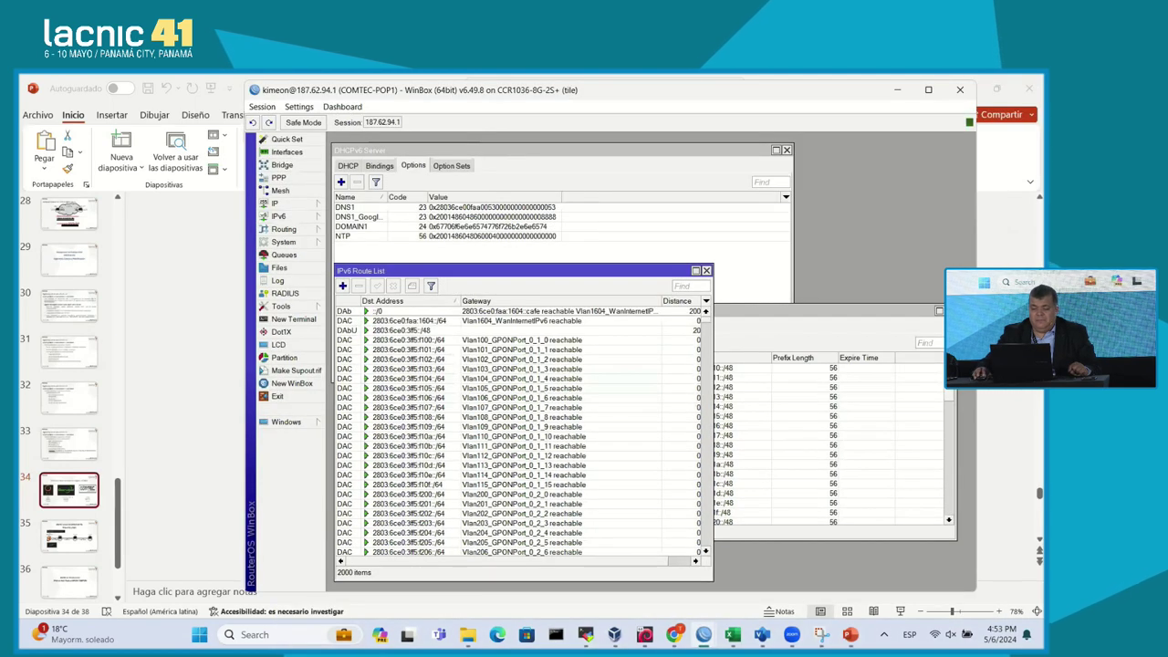
left_click(539, 407)
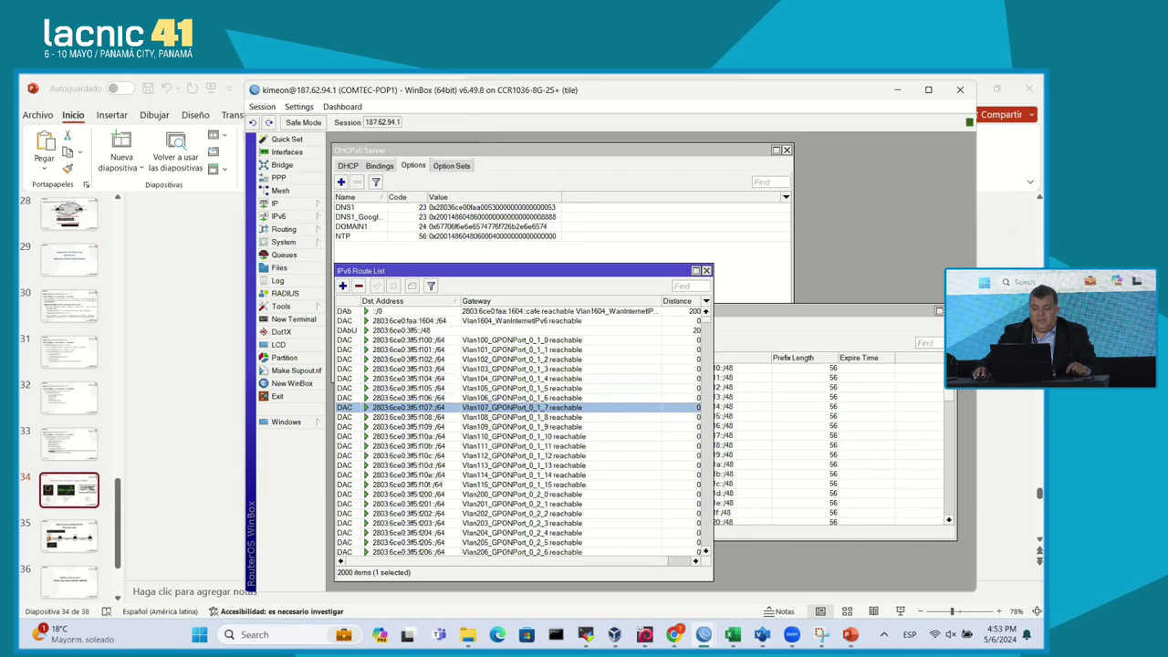
left_click(824, 311)
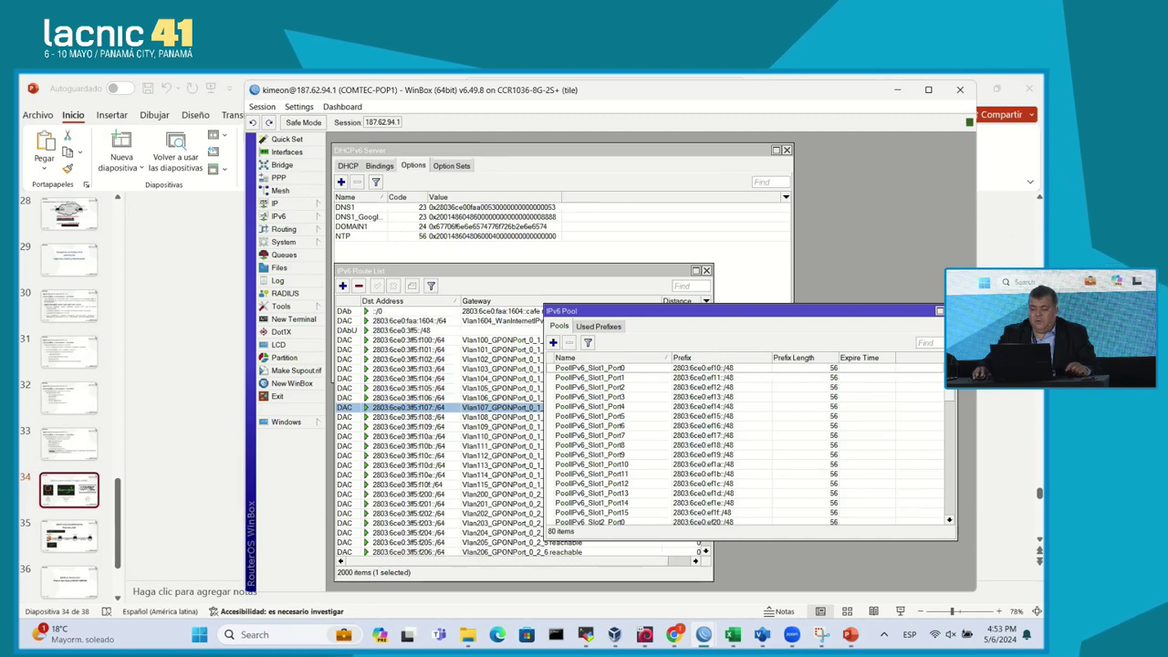
double_click(650, 416)
key("Escape")
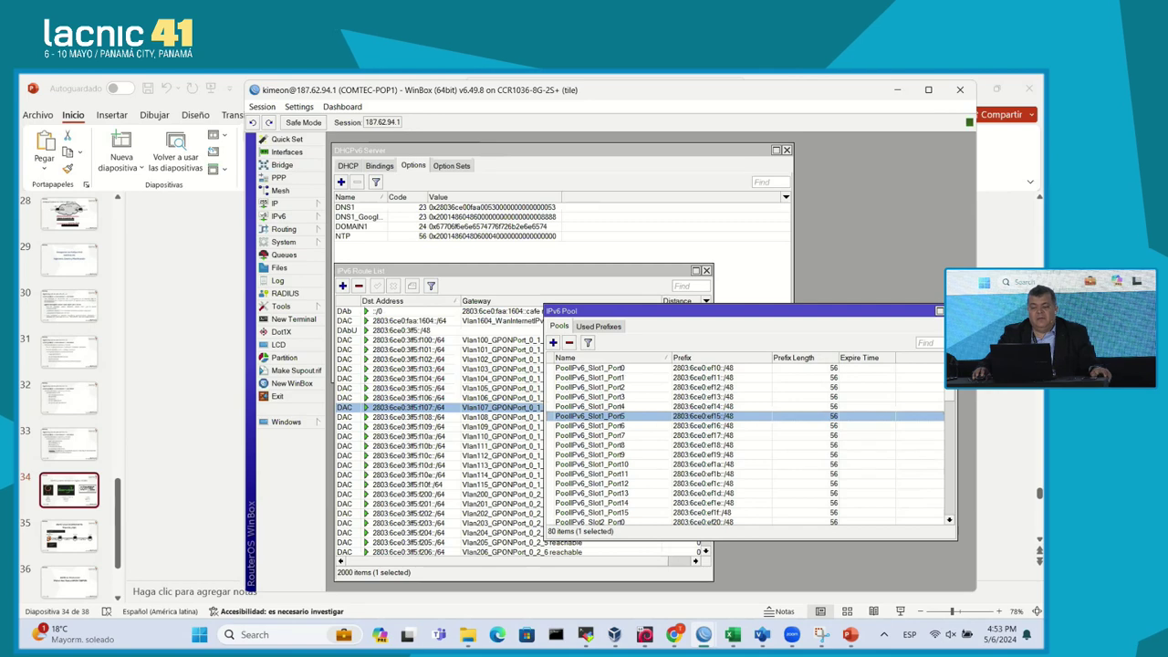
left_click_drag(825, 305, 825, 223)
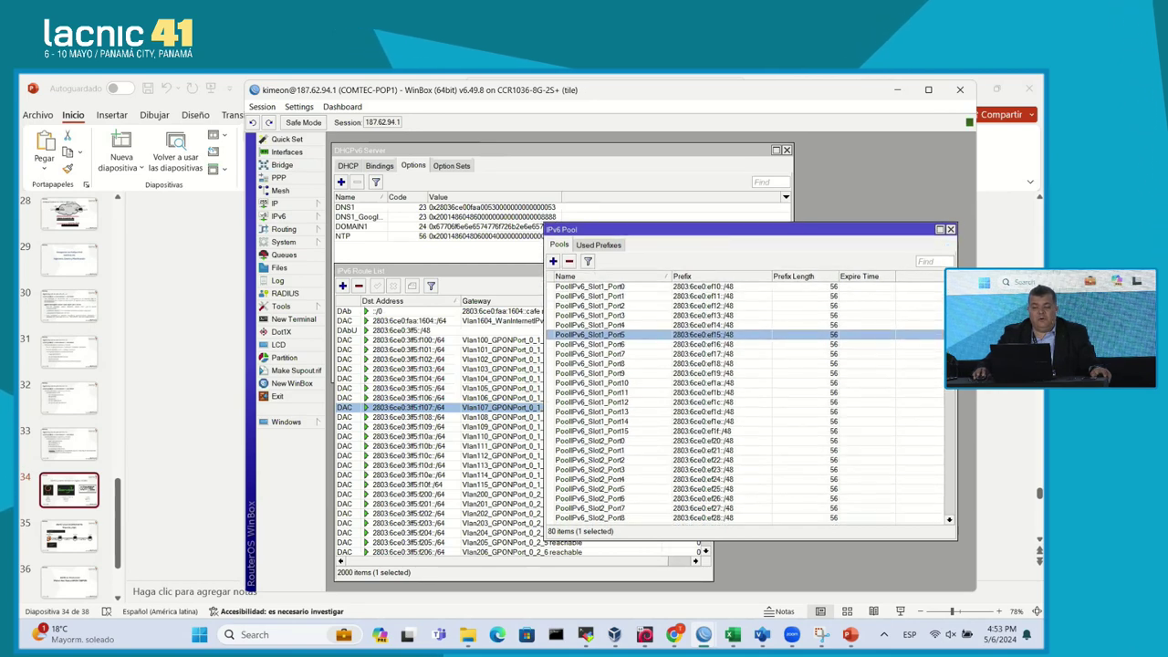
Show the list of DHCPv6 servers and minimize the COMTEC-POP1 session
left_click(347, 165)
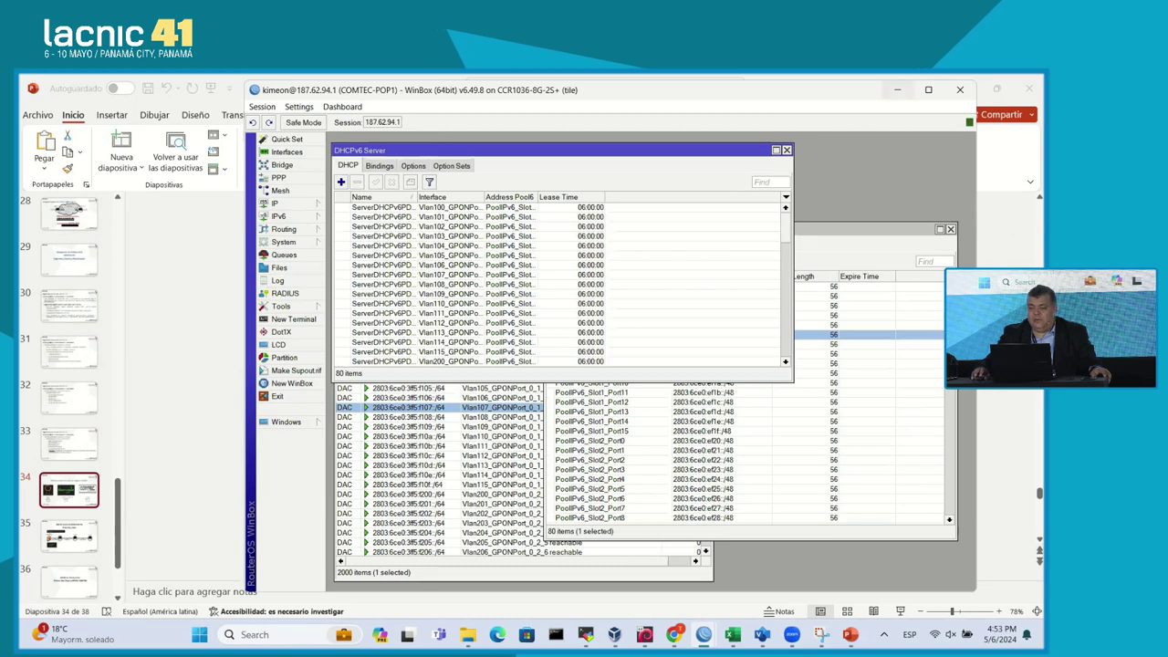
left_click(897, 89)
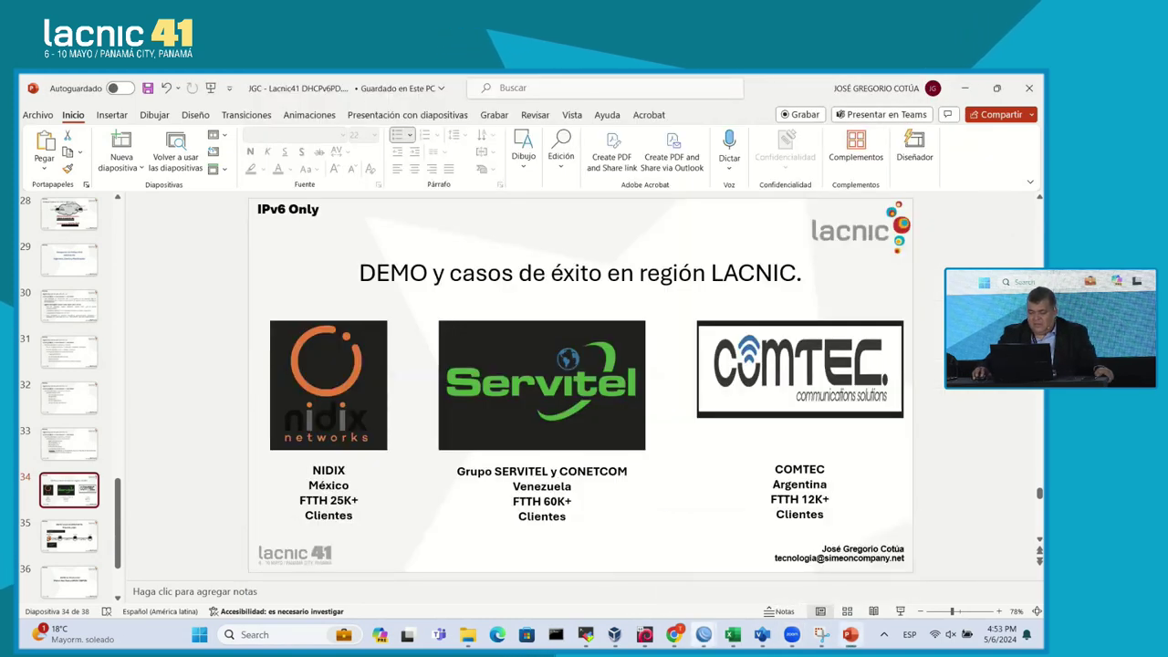
Switch to the NODO.VILLA.CCR2116 WinBox session, dismiss the system note, and show its IPv6 route list maximized
mouse_move(703, 634)
left_click(765, 568)
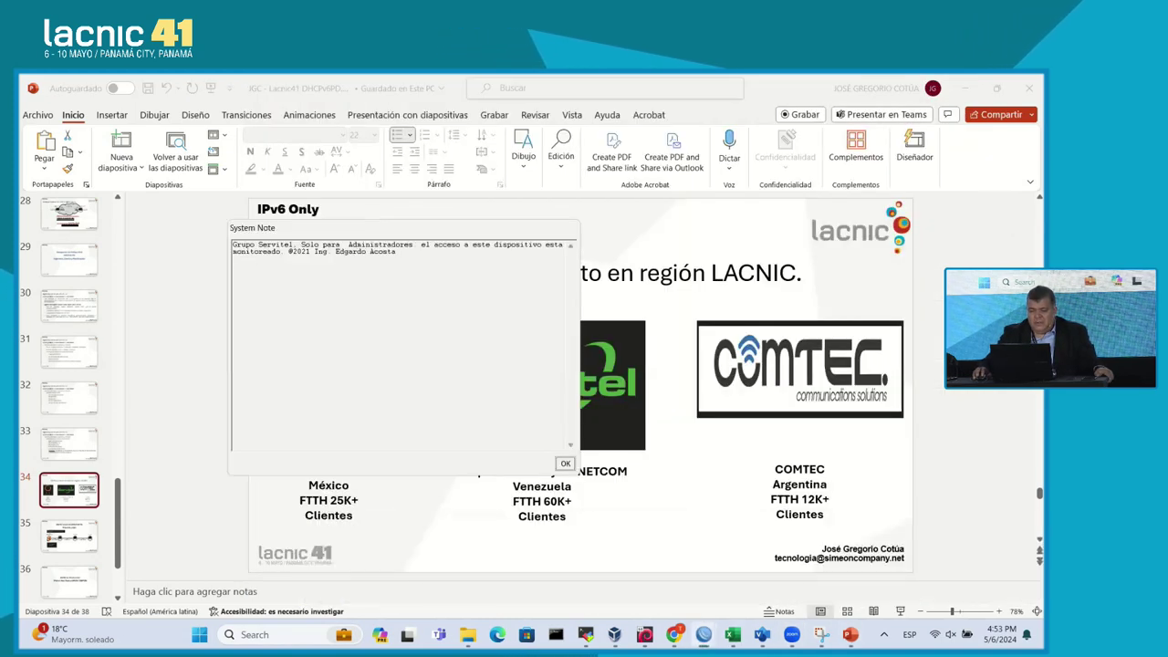
key("Return")
mouse_move(675, 634)
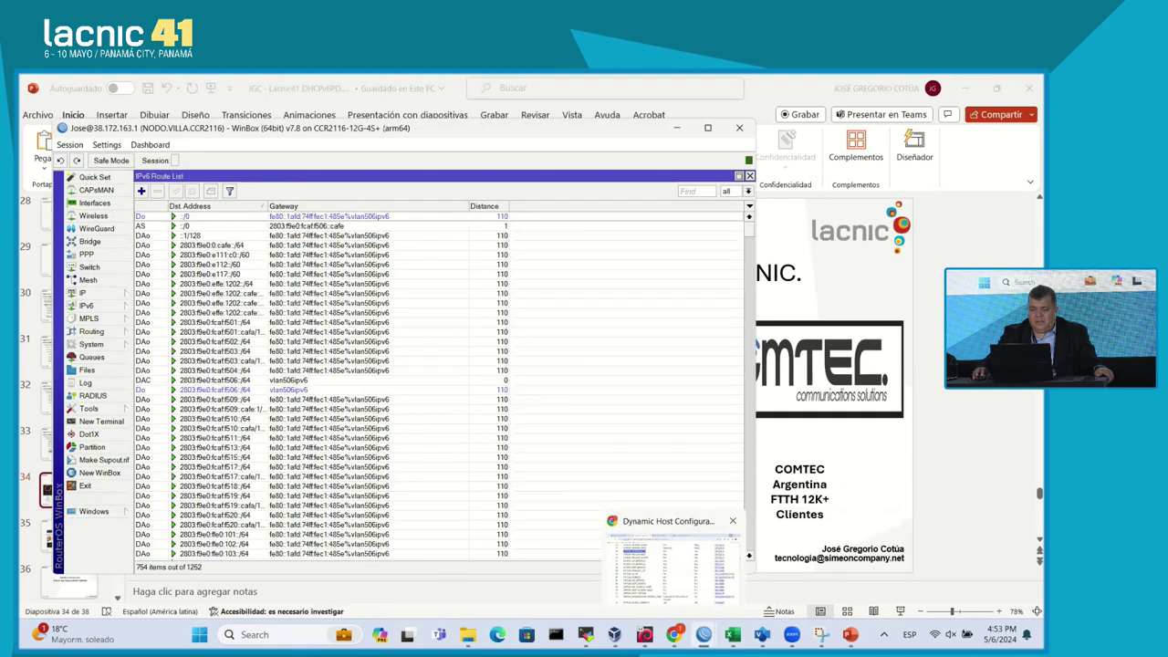
left_click(673, 568)
key("super+Up")
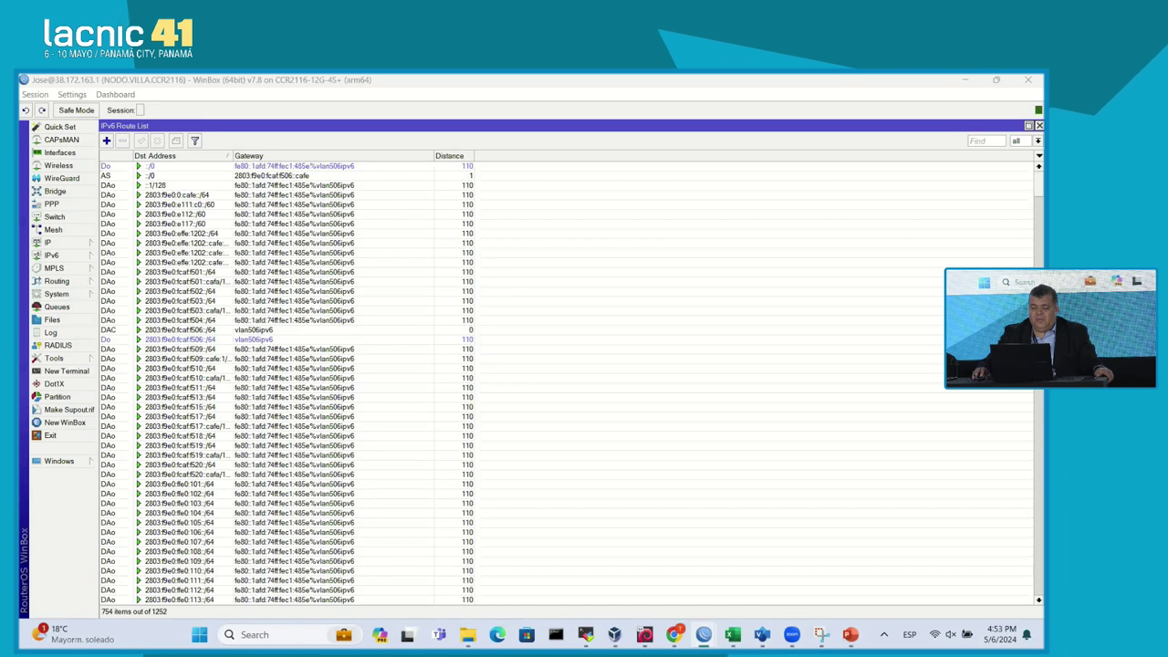
Switch to Chrome, try to view the PON WAN page of the ONU web server at 189.127.167.5:1025, and minimize the browser
left_click(674, 634)
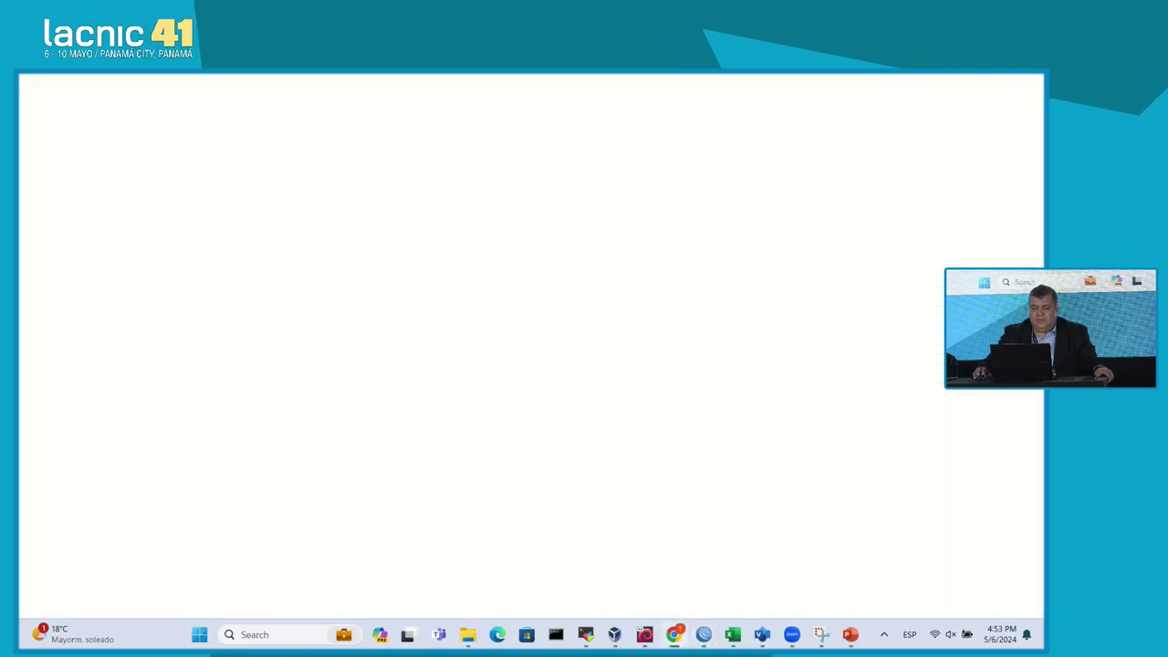
left_click(598, 86)
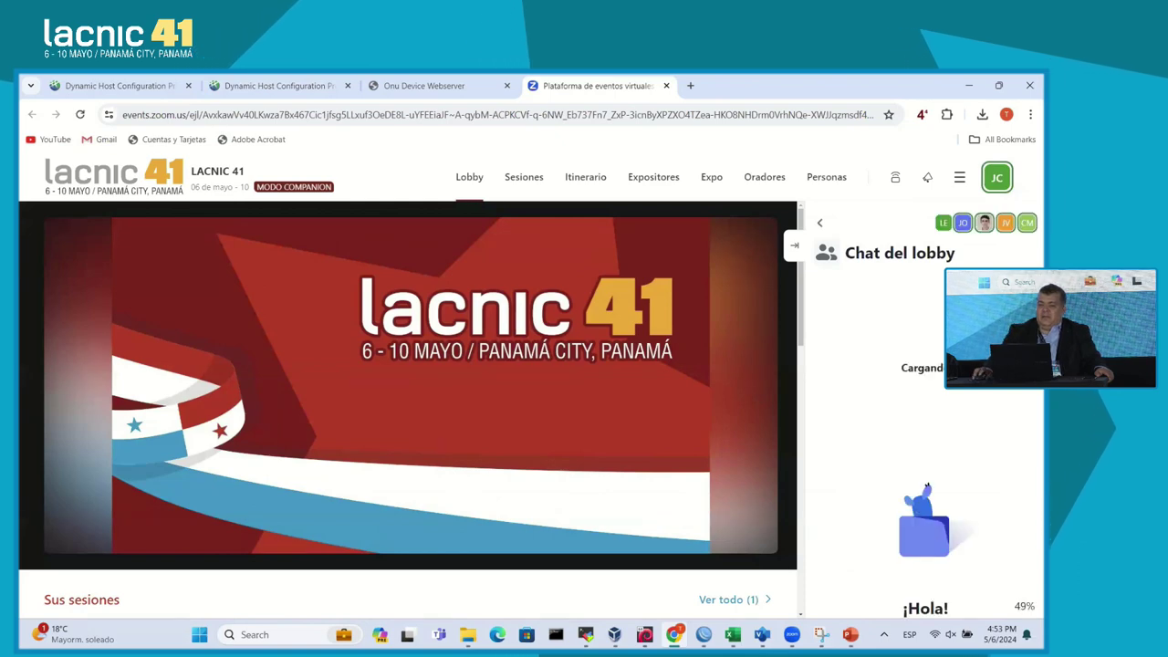
left_click(436, 85)
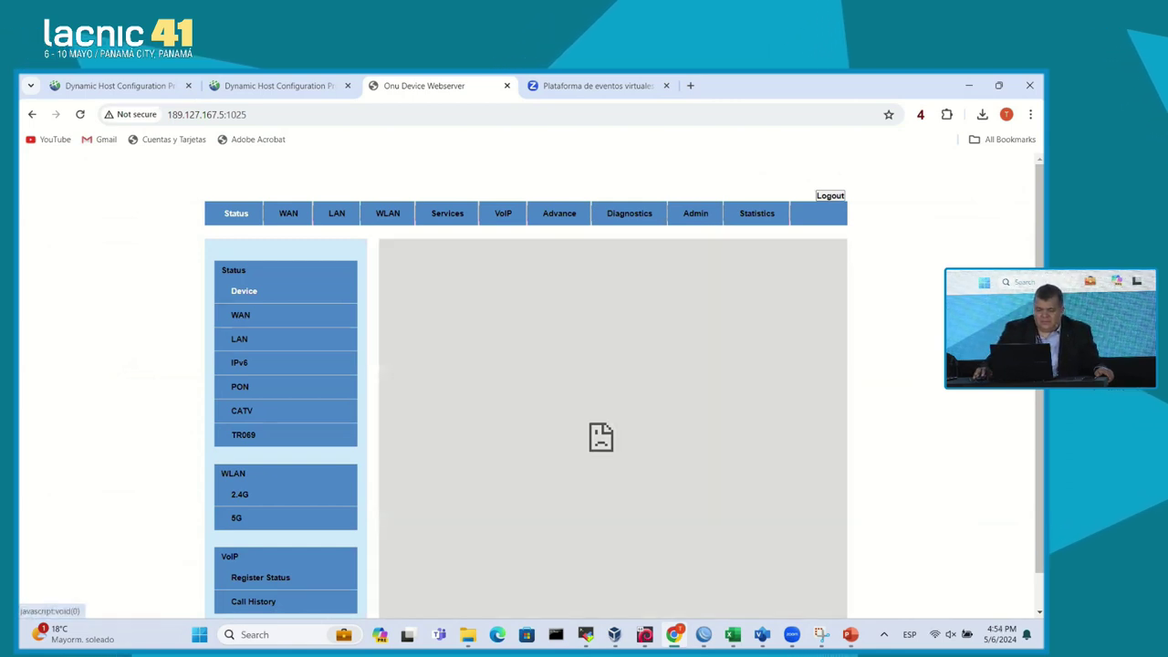
left_click(287, 213)
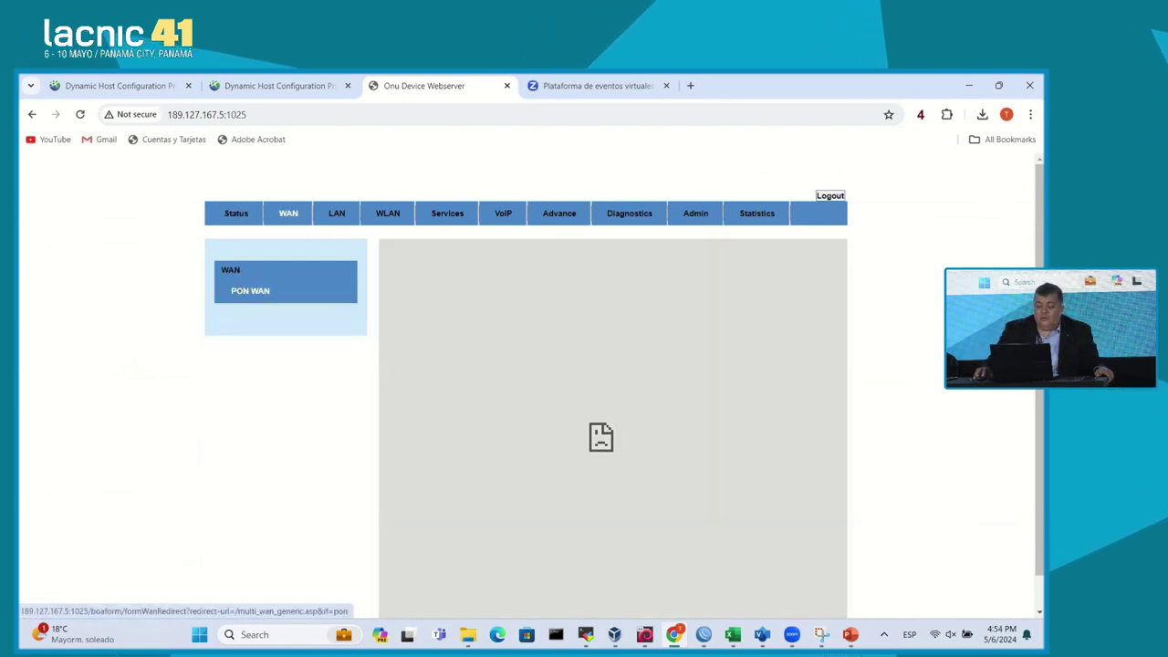
left_click(250, 290)
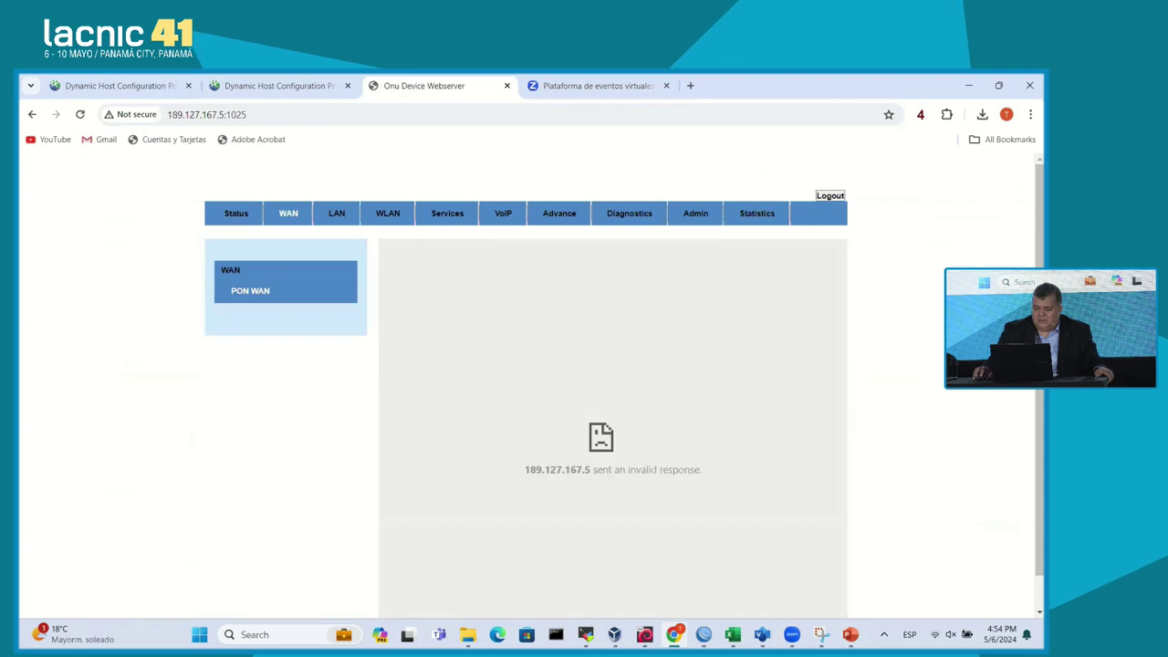
left_click(674, 634)
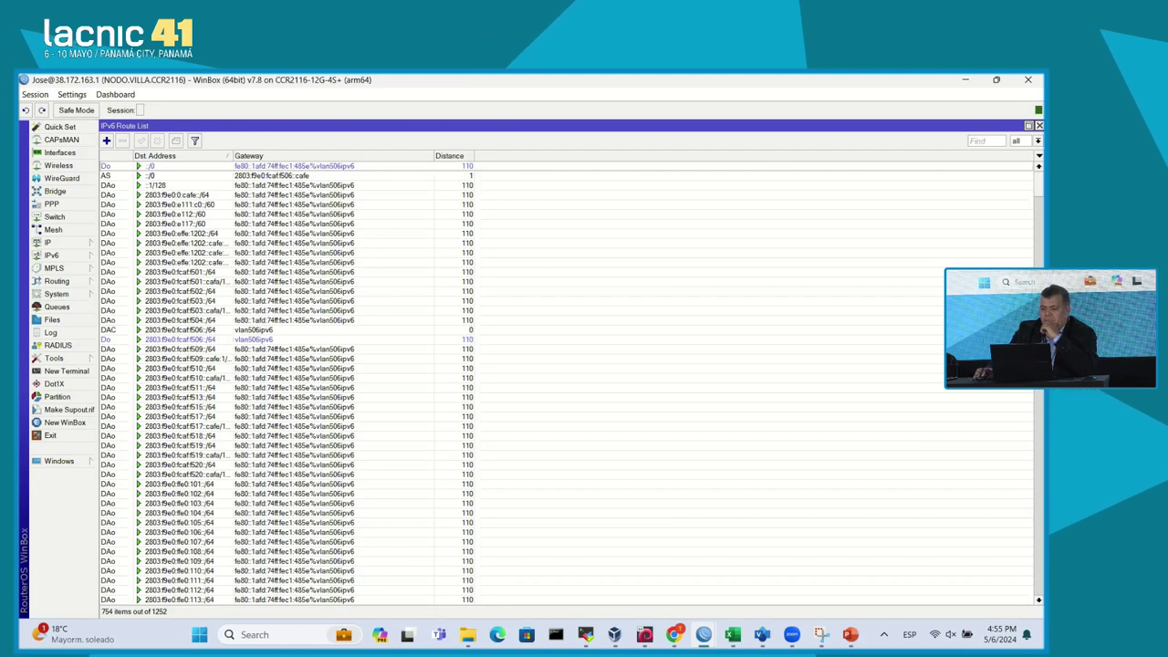
Minimize the NODO.VILLA.CCR2116 session and switch to the PowerPoint presentation, showing slide 35, "DEMO Local de DHCPv6-PD Mikrotik y KEA"
key("alt+Tab")
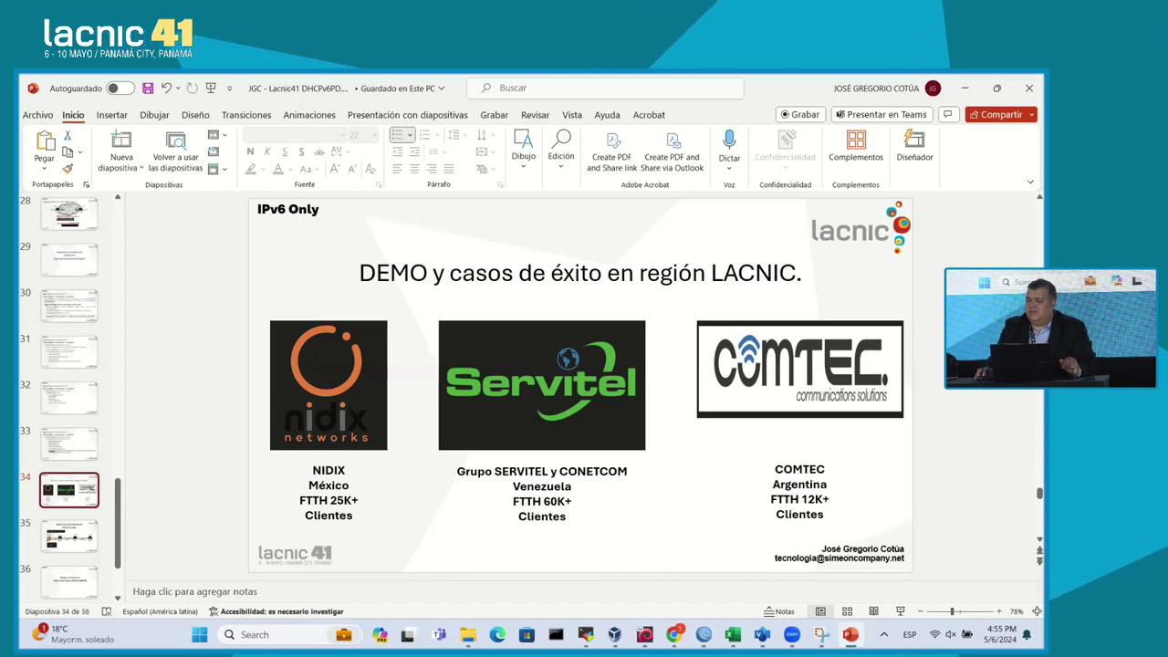
key("alt+Tab")
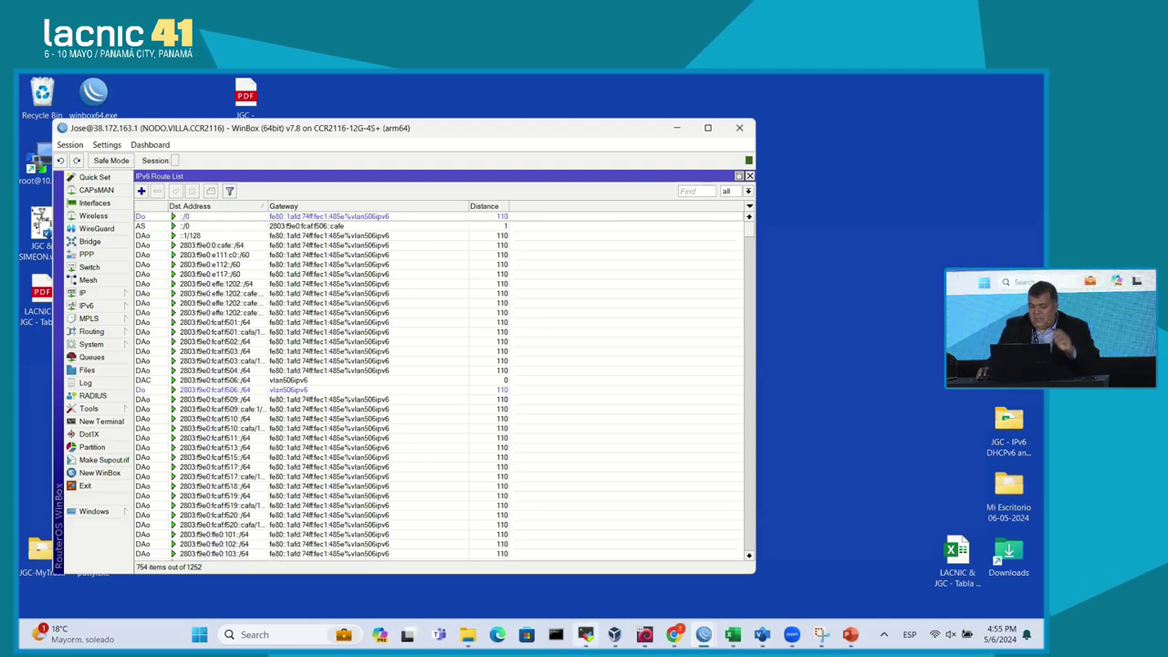
key("super+Down")
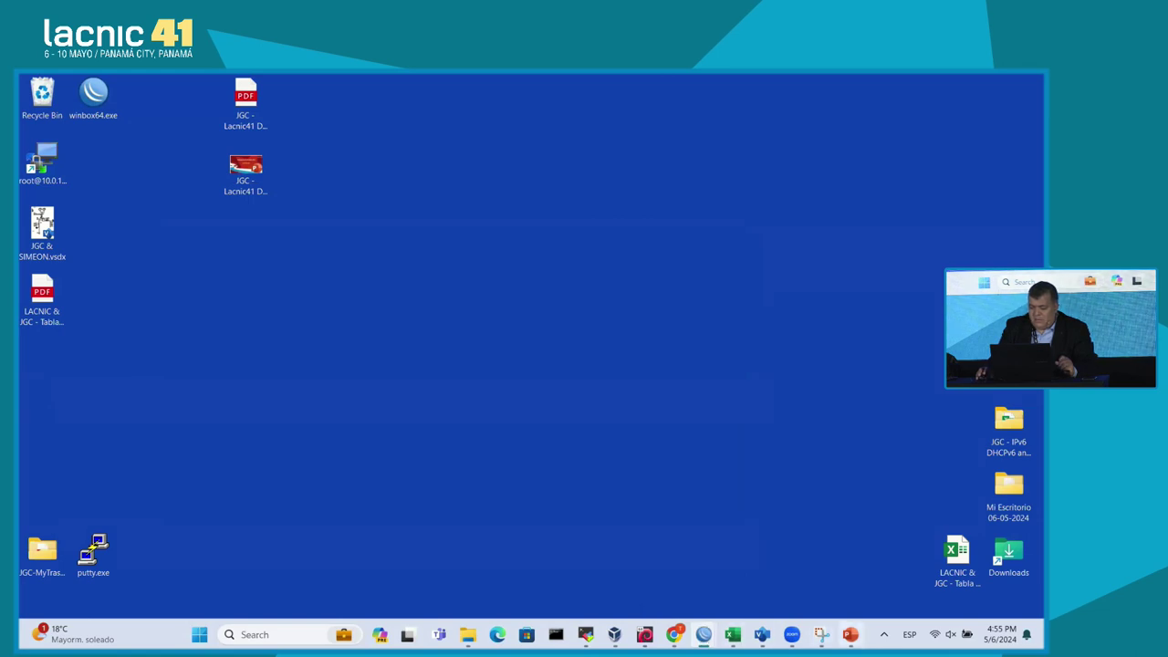
key("alt+Tab")
key("Page_Down")
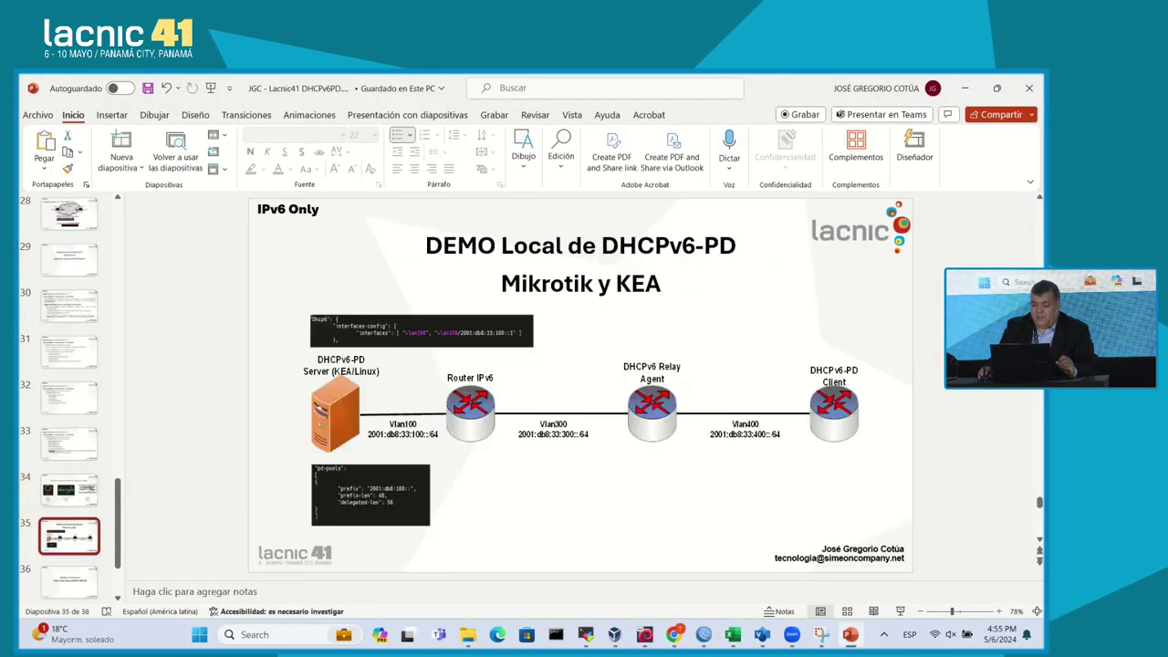